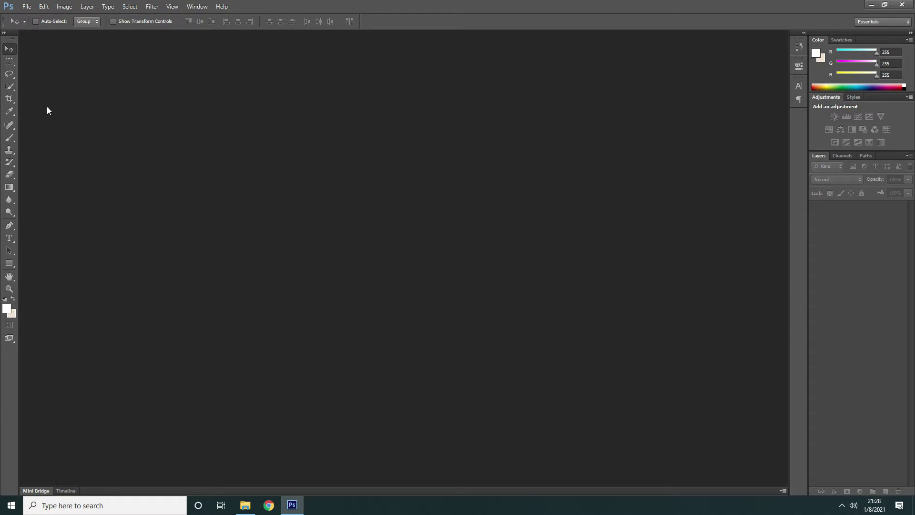
{"action": "left_click", "coordinate": [11, 87]}
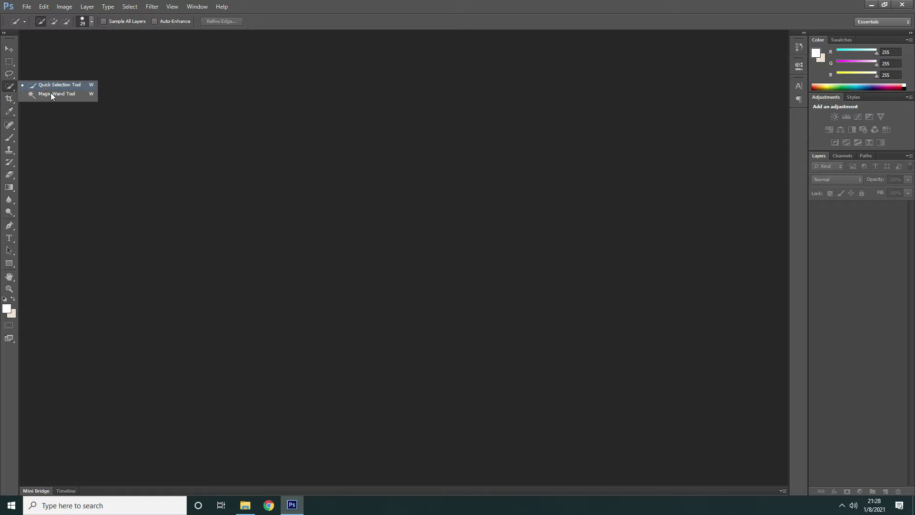
{"action": "left_click", "coordinate": [13, 86]}
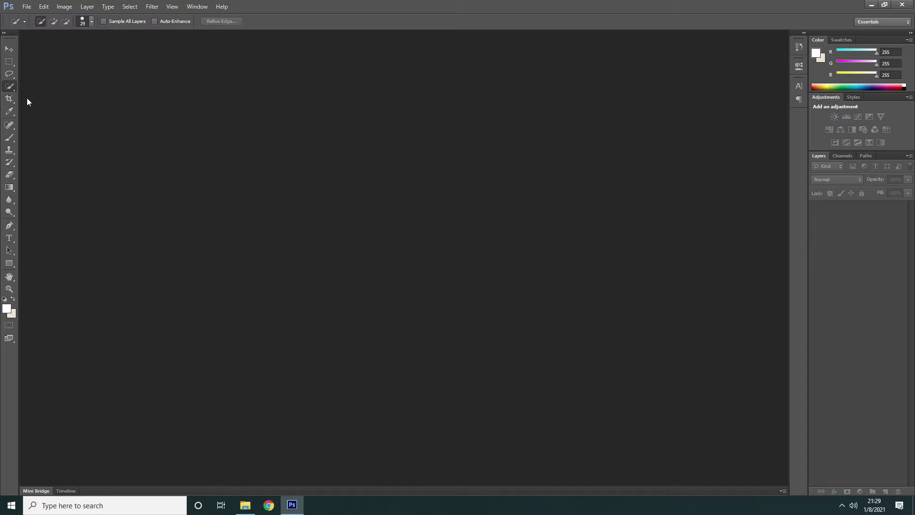
{"action": "left_click", "coordinate": [9, 99]}
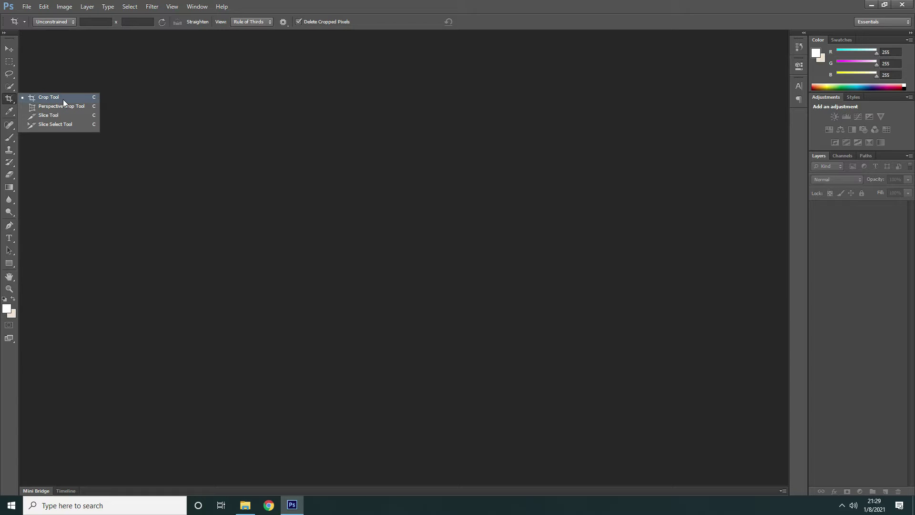
{"action": "left_click", "coordinate": [9, 49]}
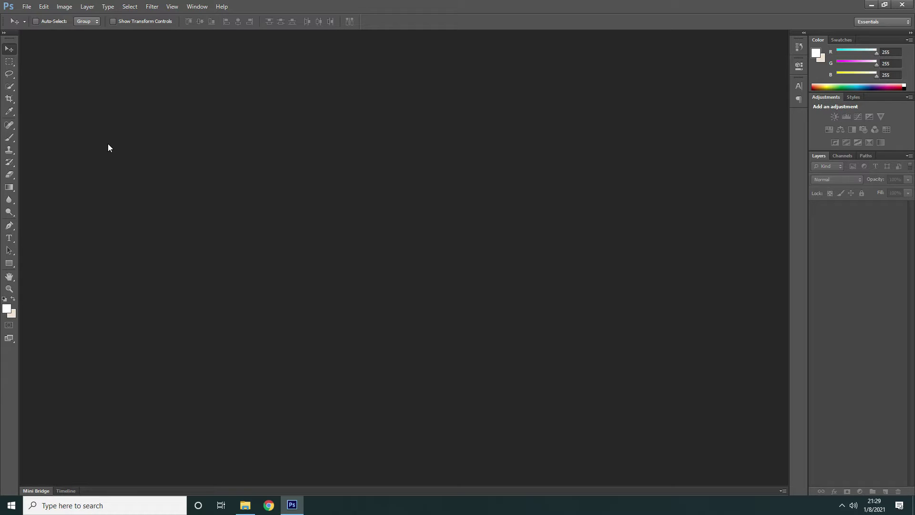
Open the image 1.-pengganti.jpg from the Bahan folder
{"action": "key", "text": "ctrl+o"}
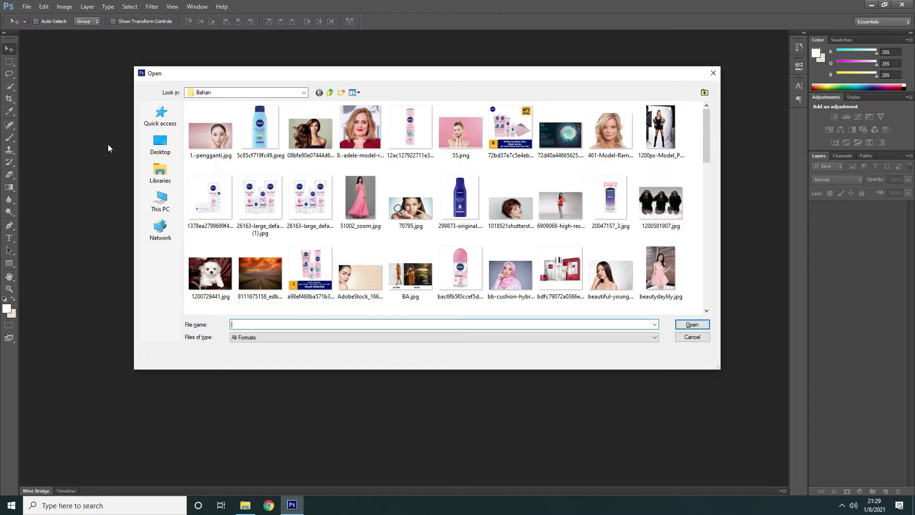
{"action": "left_click", "coordinate": [221, 136]}
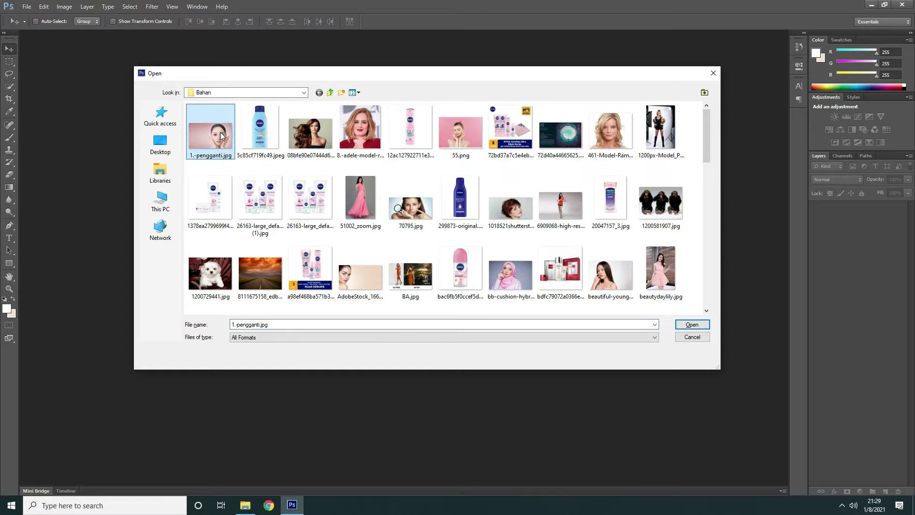
{"action": "double_click", "coordinate": [220, 136]}
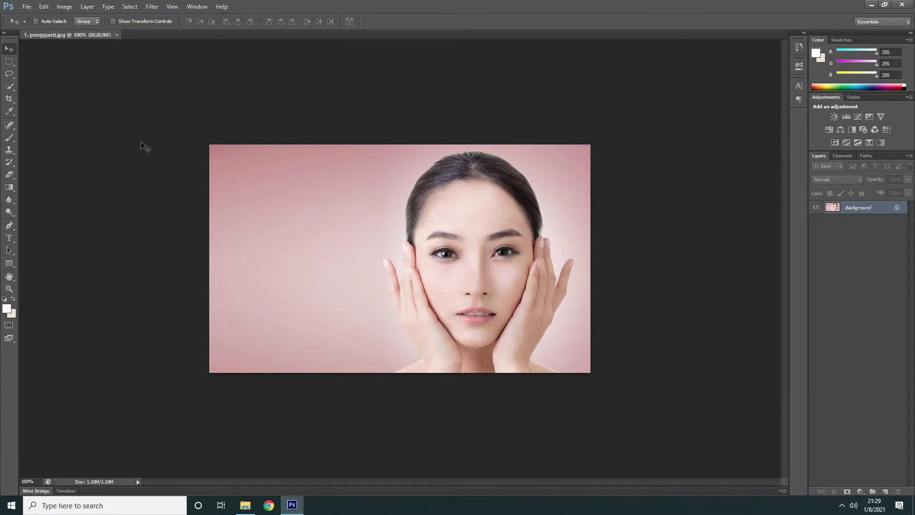
Try cropping the photo closely around the woman's face and hands with the Crop Tool, and undo the crop
{"action": "left_click", "coordinate": [9, 98]}
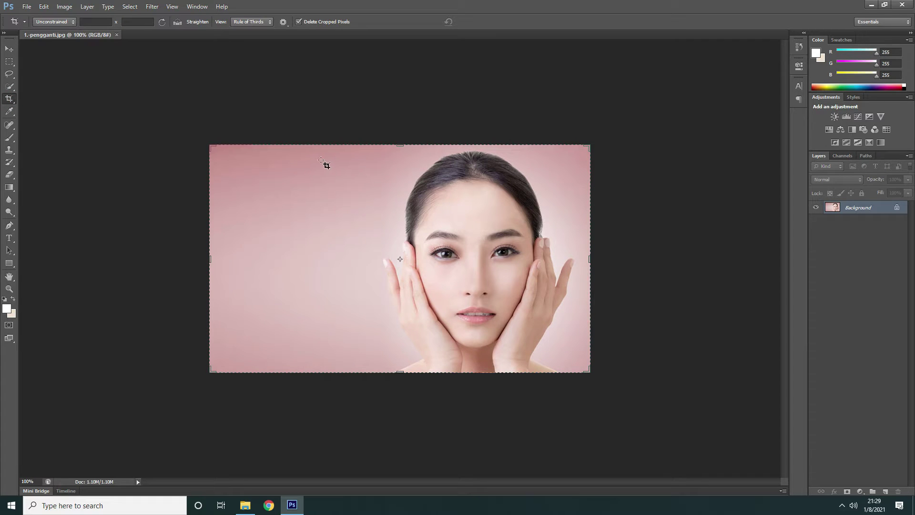
{"action": "left_click_drag", "start_coordinate": [356, 162], "coordinate": [582, 361]}
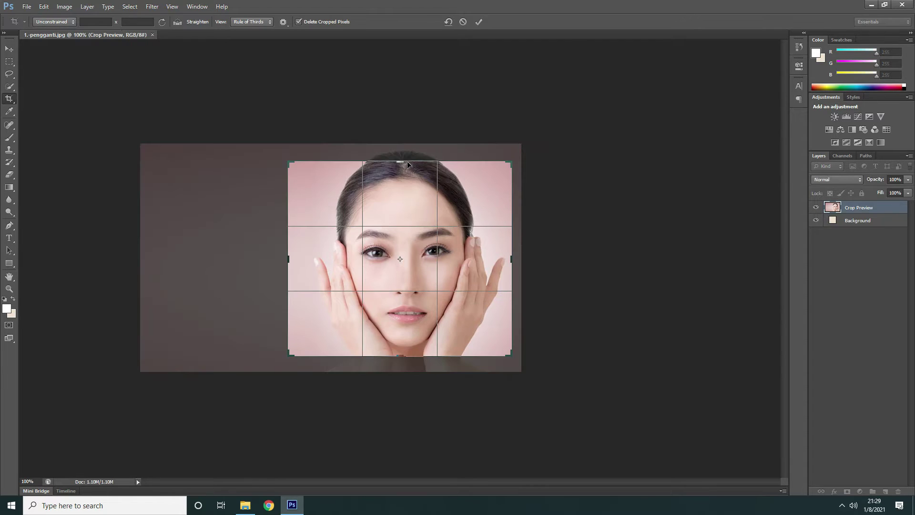
{"action": "left_click_drag", "start_coordinate": [403, 161], "coordinate": [402, 155]}
{"action": "left_click_drag", "start_coordinate": [289, 257], "coordinate": [296, 258]}
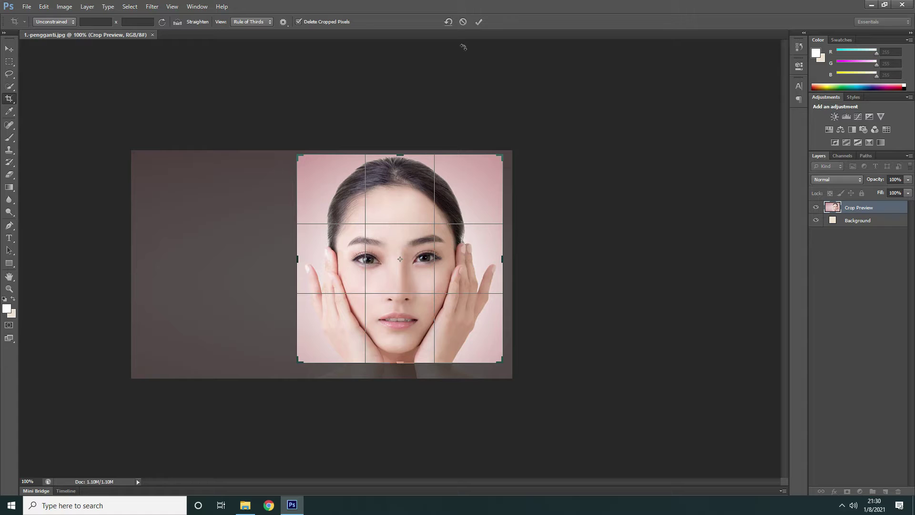
{"action": "left_click", "coordinate": [479, 21]}
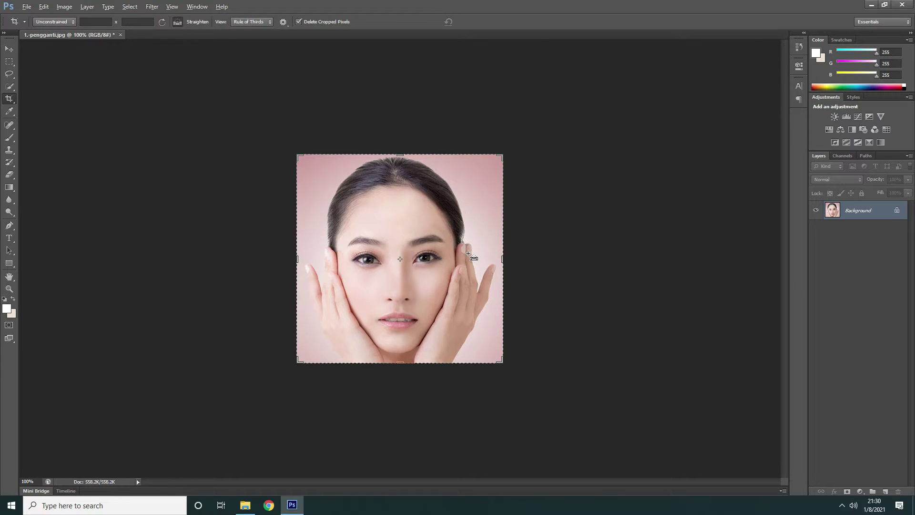
{"action": "key", "text": "ctrl+z"}
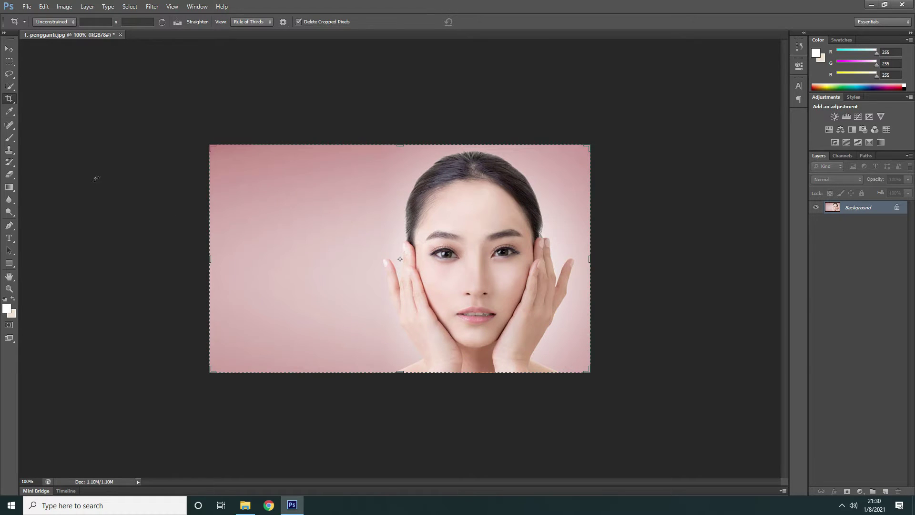
Try a Perspective Crop around the woman with both right-hand corners pulled inward, and undo it
{"action": "right_click", "coordinate": [9, 98]}
{"action": "left_click", "coordinate": [40, 108]}
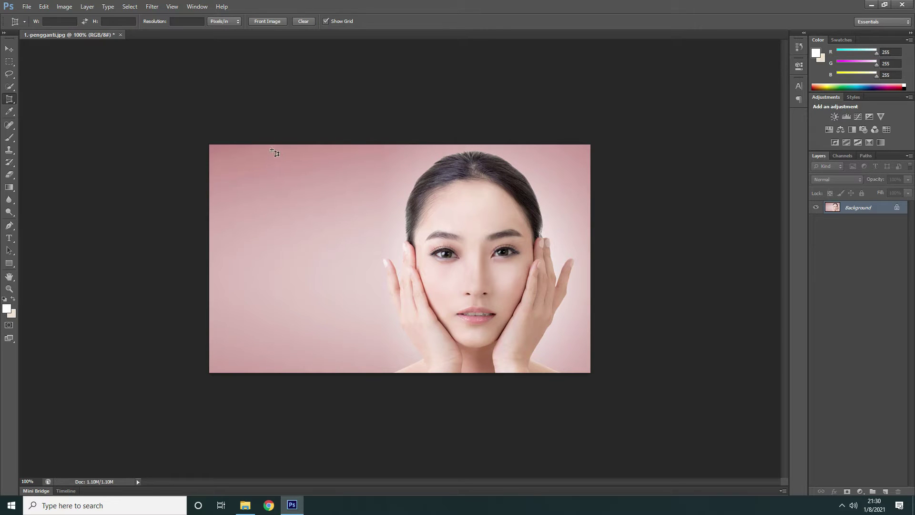
{"action": "left_click_drag", "start_coordinate": [272, 149], "coordinate": [582, 364]}
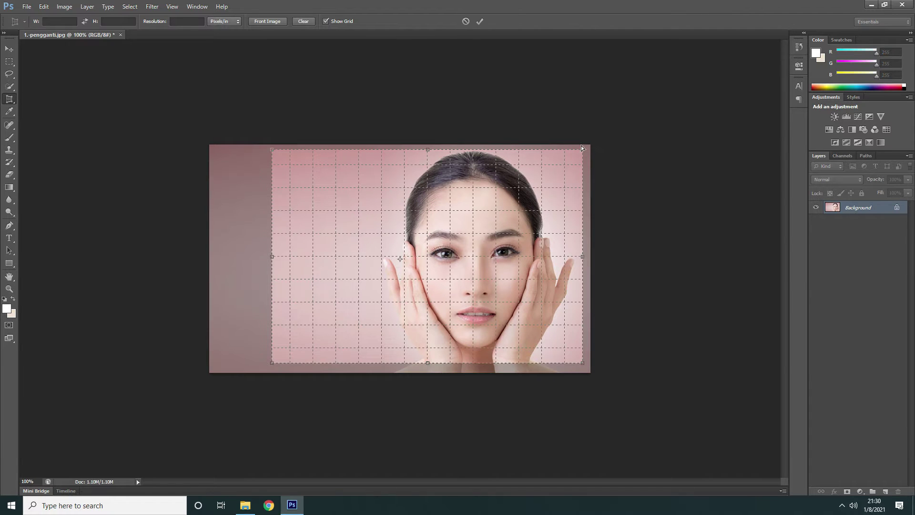
{"action": "left_click_drag", "start_coordinate": [582, 152], "coordinate": [577, 180]}
{"action": "left_click_drag", "start_coordinate": [583, 364], "coordinate": [580, 329]}
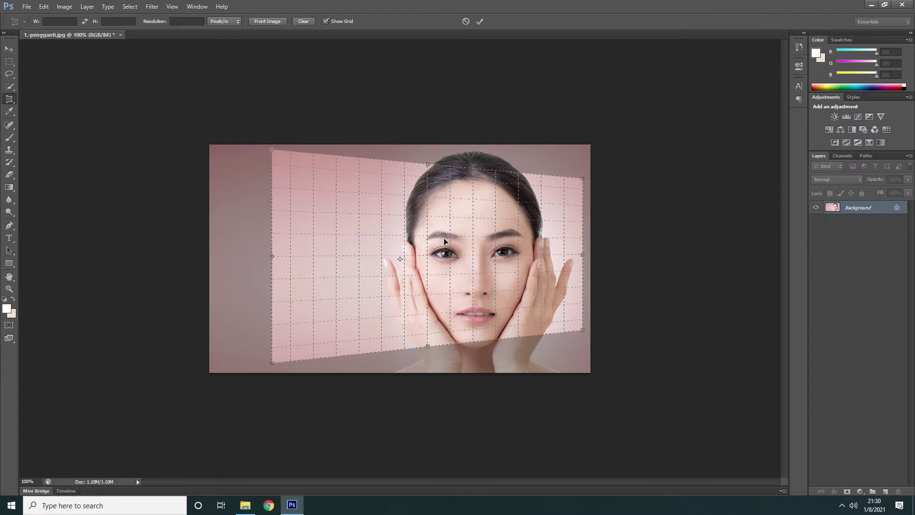
{"action": "key", "text": "Return"}
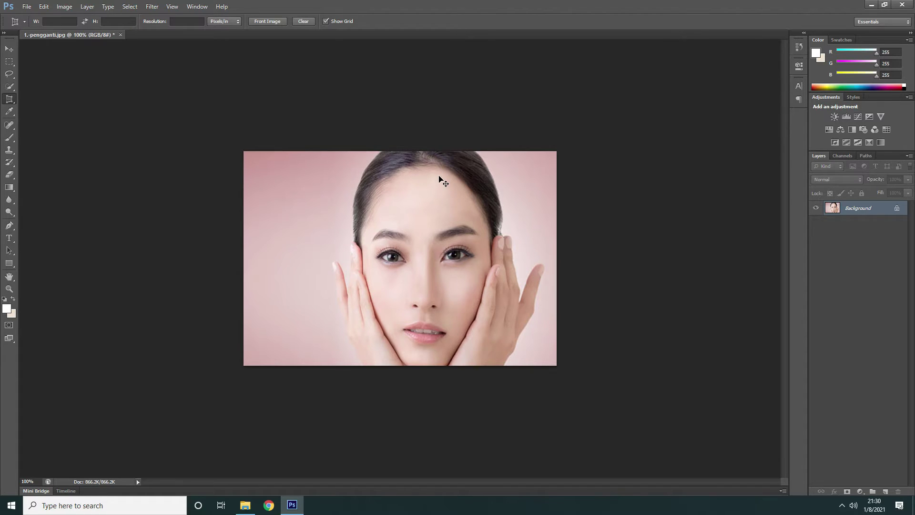
{"action": "key", "text": "ctrl+z"}
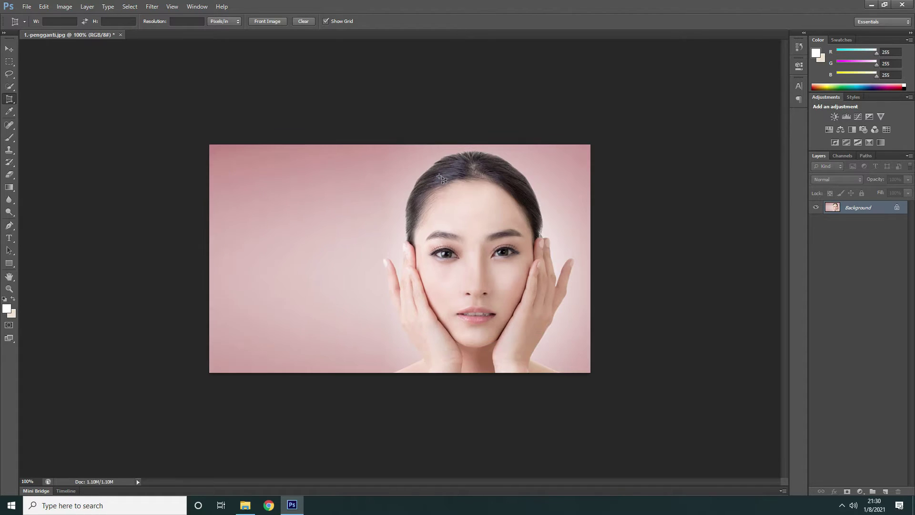
{"action": "right_click", "coordinate": [7, 102]}
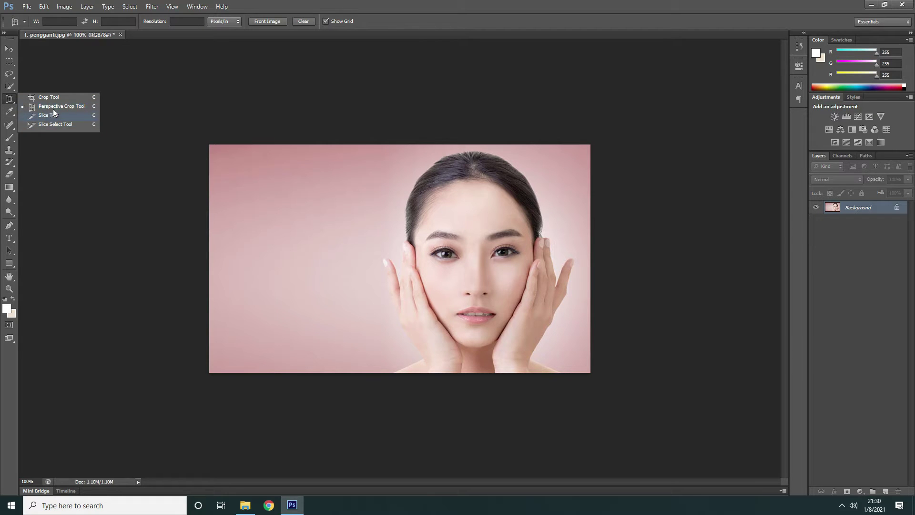
{"action": "left_click", "coordinate": [13, 50]}
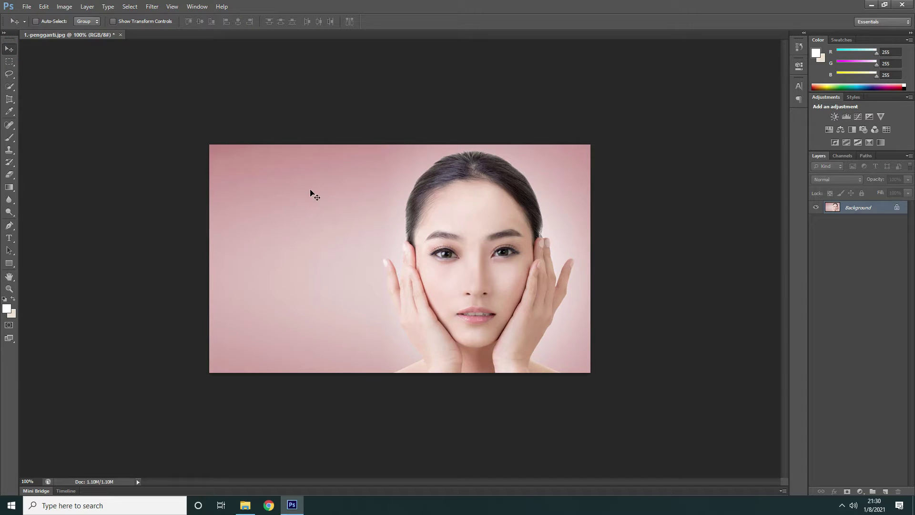
{"action": "left_click", "coordinate": [12, 99]}
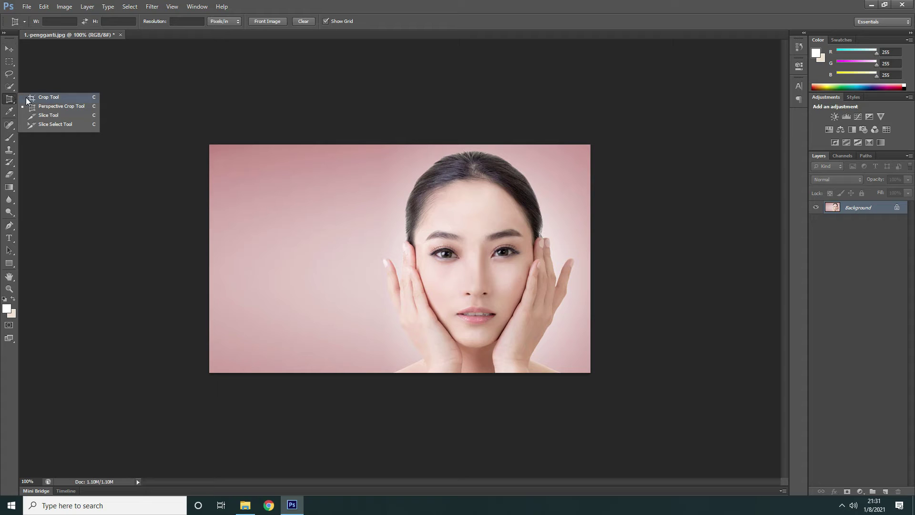
{"action": "left_click", "coordinate": [30, 97]}
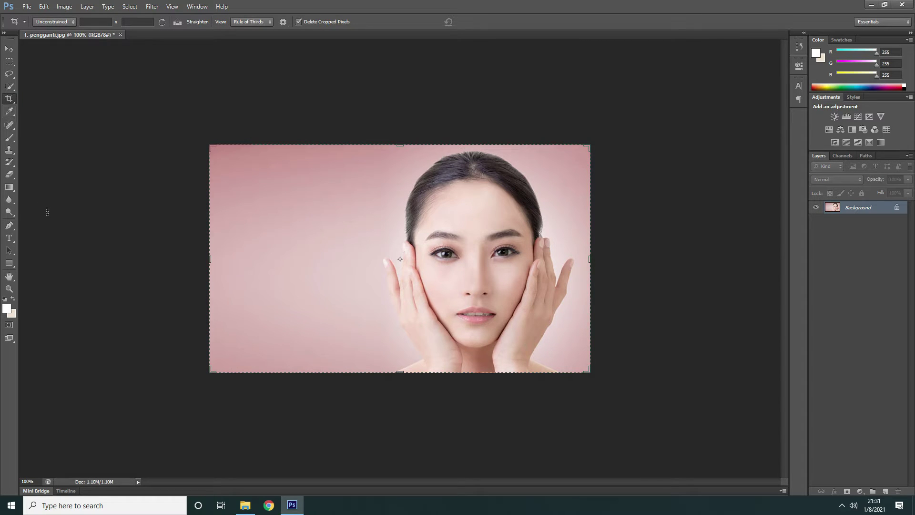
{"action": "left_click", "coordinate": [12, 126]}
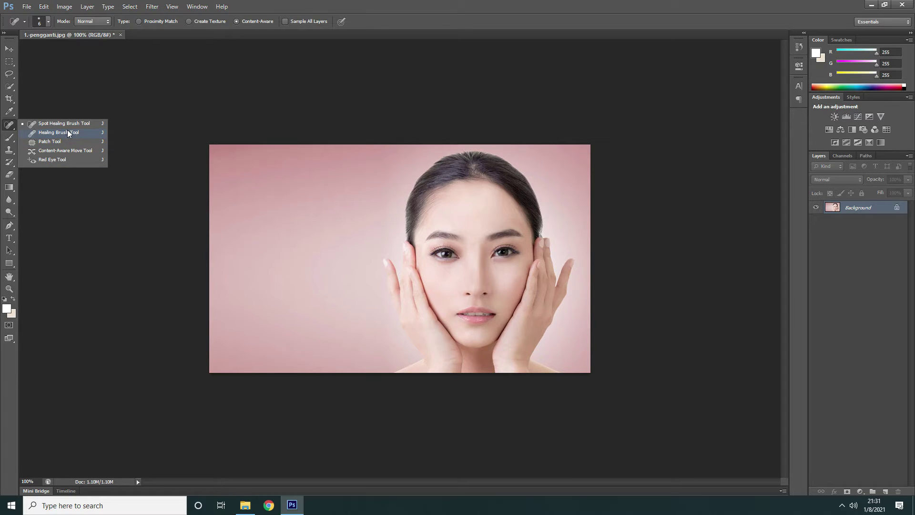
{"action": "left_click", "coordinate": [9, 49]}
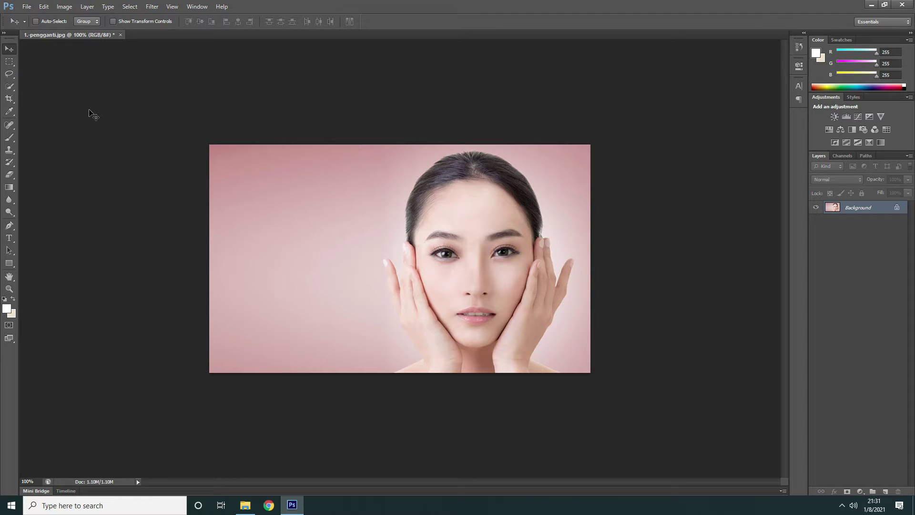
Open the image Begini Cara Menghilangkan Jerawat Batu.jpg from the Bahan folder
{"action": "key", "text": "ctrl+o"}
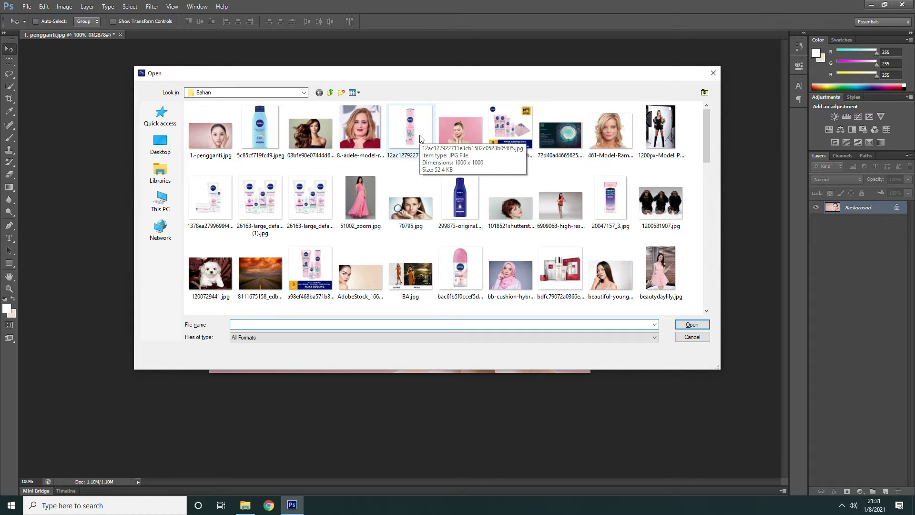
{"action": "scroll", "coordinate": [420, 139], "scroll_direction": "down", "scroll_amount": 2}
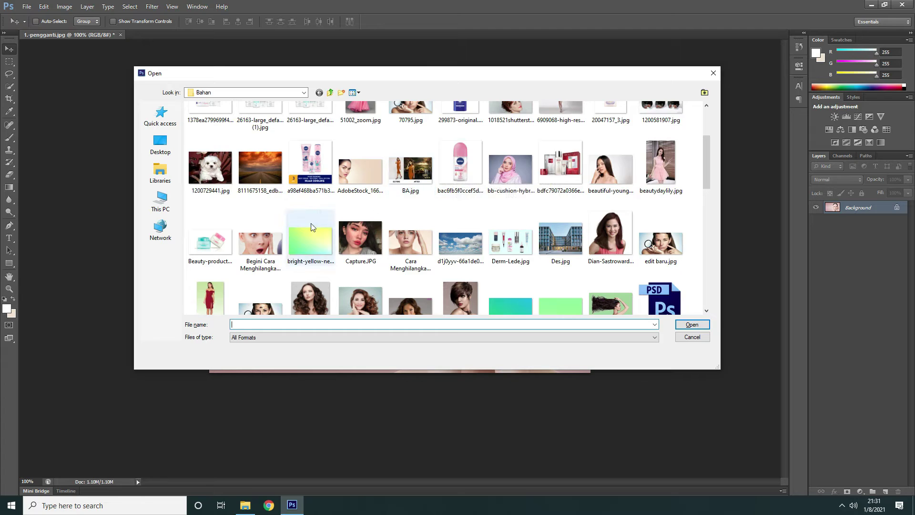
{"action": "left_click", "coordinate": [263, 245]}
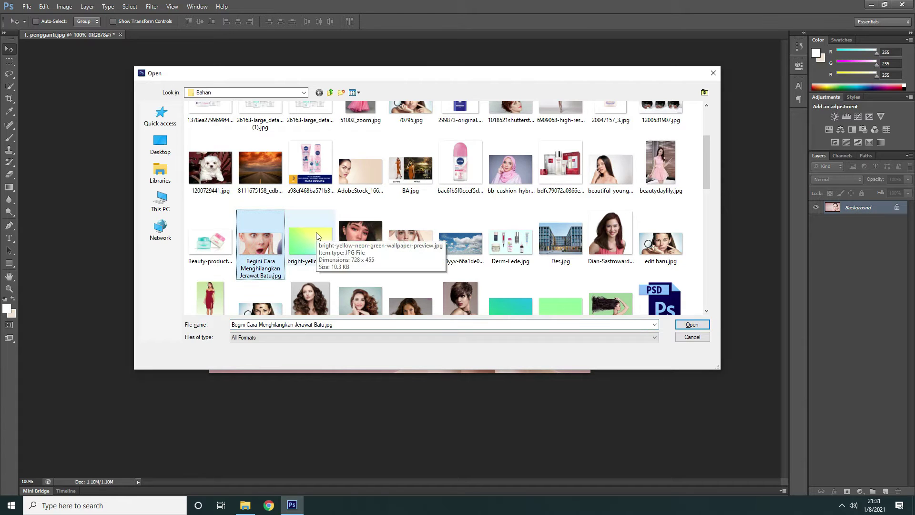
{"action": "key", "text": "Return"}
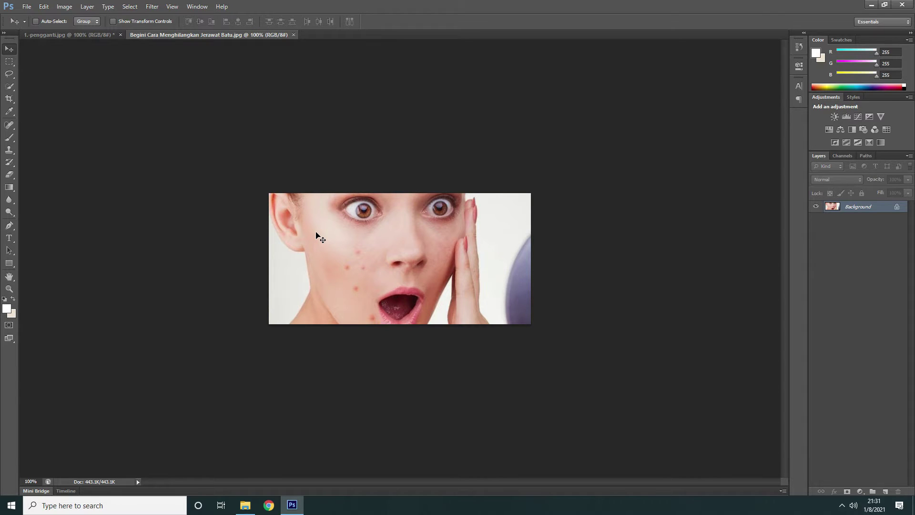
Set up the Spot Healing Brush with a size of 16 px and 50% hardness
{"action": "key", "text": "ctrl+plus"}
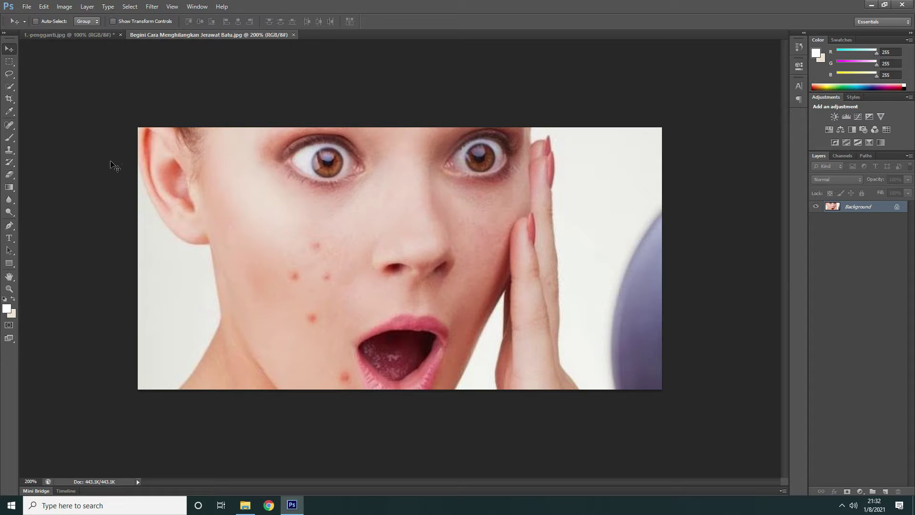
{"action": "left_click", "coordinate": [8, 126]}
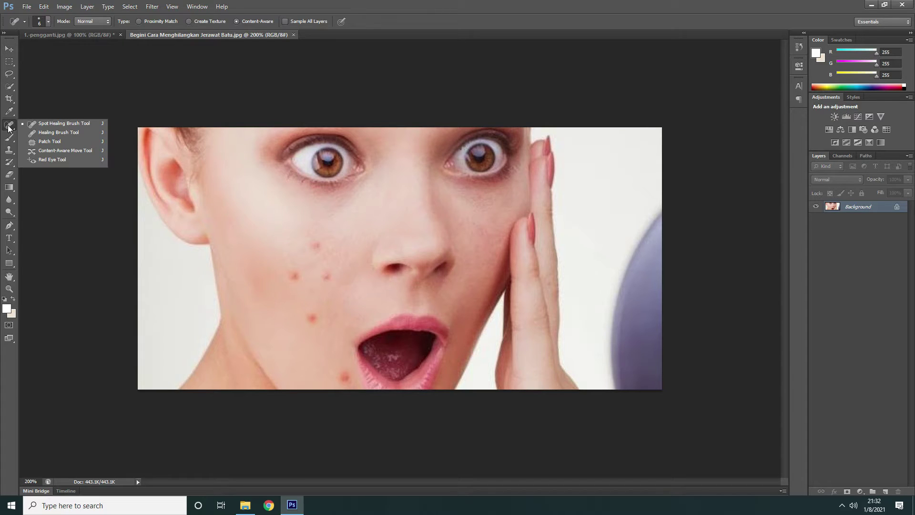
{"action": "left_click", "coordinate": [60, 124]}
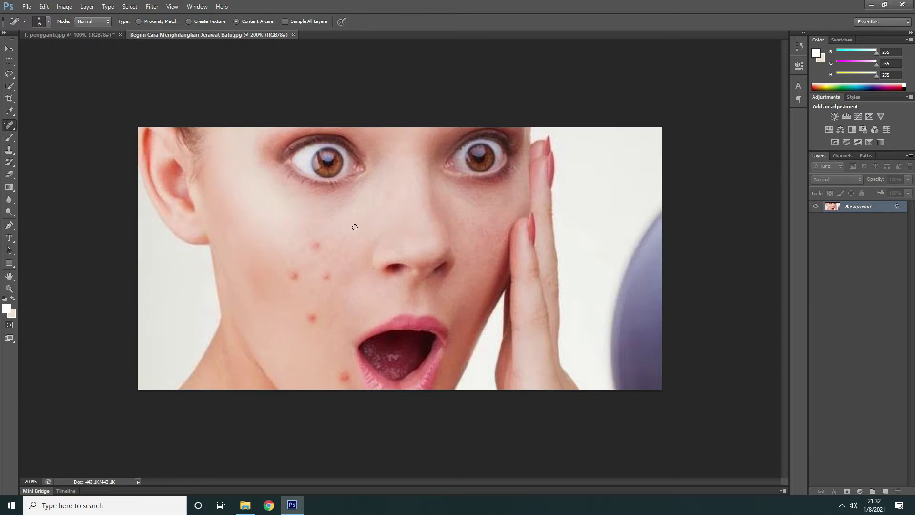
{"action": "left_click", "coordinate": [48, 21]}
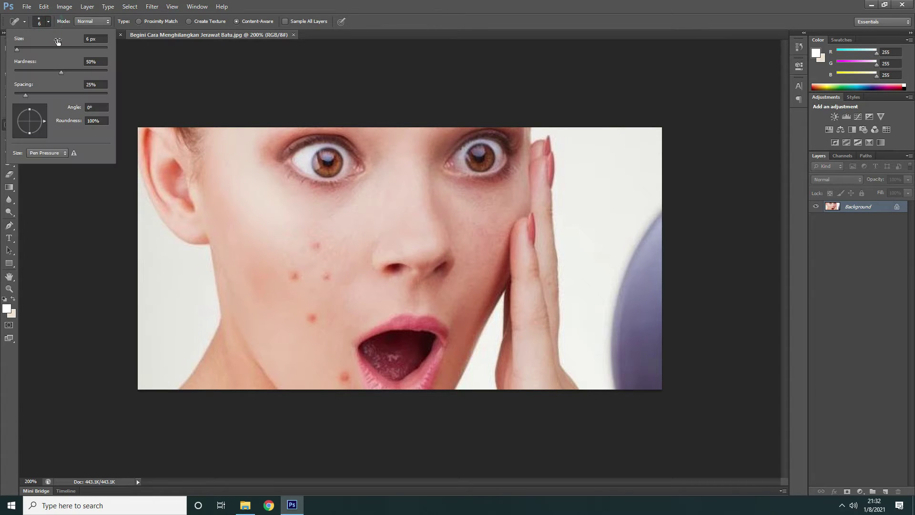
{"action": "left_click_drag", "start_coordinate": [17, 50], "coordinate": [22, 49]}
{"action": "left_click", "coordinate": [61, 72]}
Remove the five red pimples from the woman's cheek and chin with the Spot Healing Brush
{"action": "left_click_drag", "start_coordinate": [318, 245], "coordinate": [320, 247]}
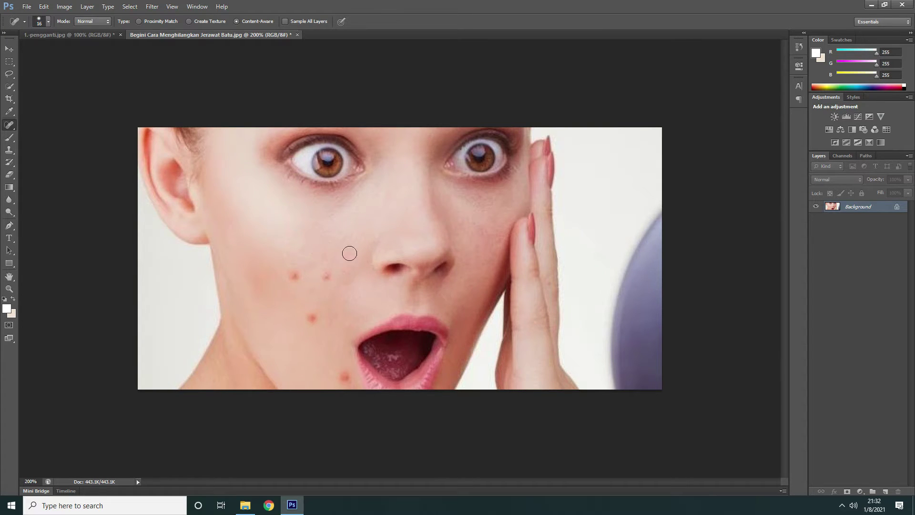
{"action": "left_click", "coordinate": [327, 276]}
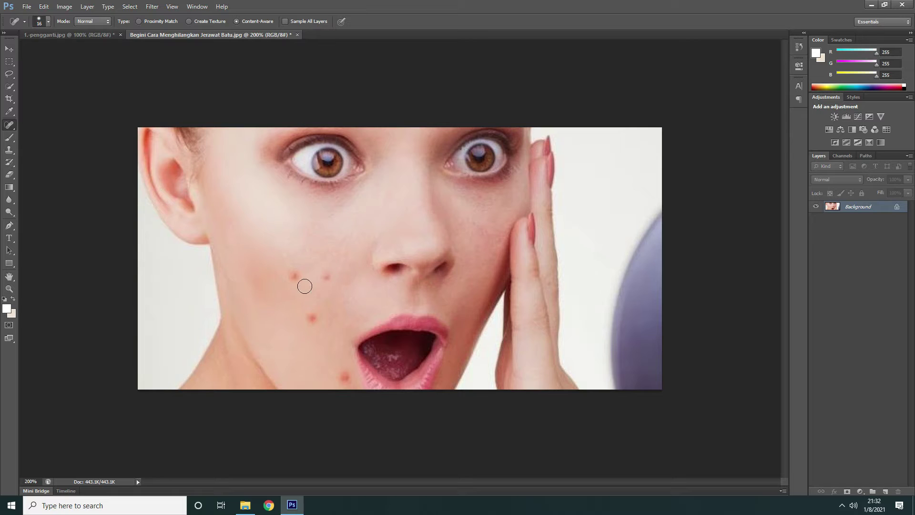
{"action": "left_click", "coordinate": [327, 276]}
{"action": "left_click", "coordinate": [294, 275]}
{"action": "left_click", "coordinate": [311, 317]}
{"action": "left_click", "coordinate": [345, 377]}
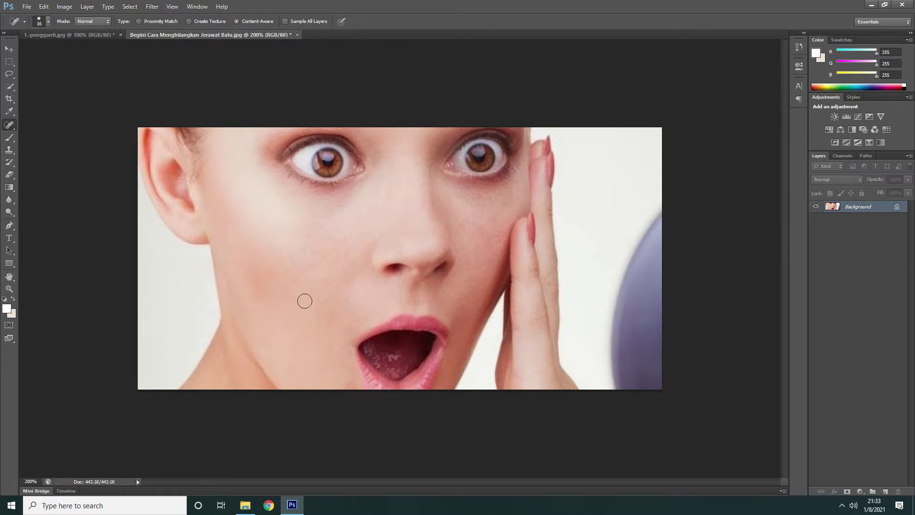
Set the Spot Healing Brush size to 19 px and keep that tool active
{"action": "left_click", "coordinate": [48, 21]}
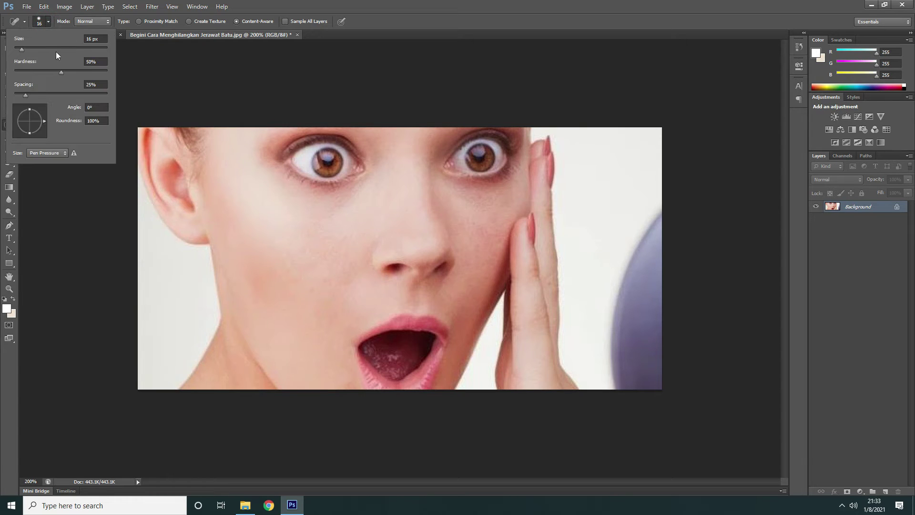
{"action": "left_click", "coordinate": [24, 49]}
{"action": "left_click_drag", "start_coordinate": [24, 49], "coordinate": [23, 50]}
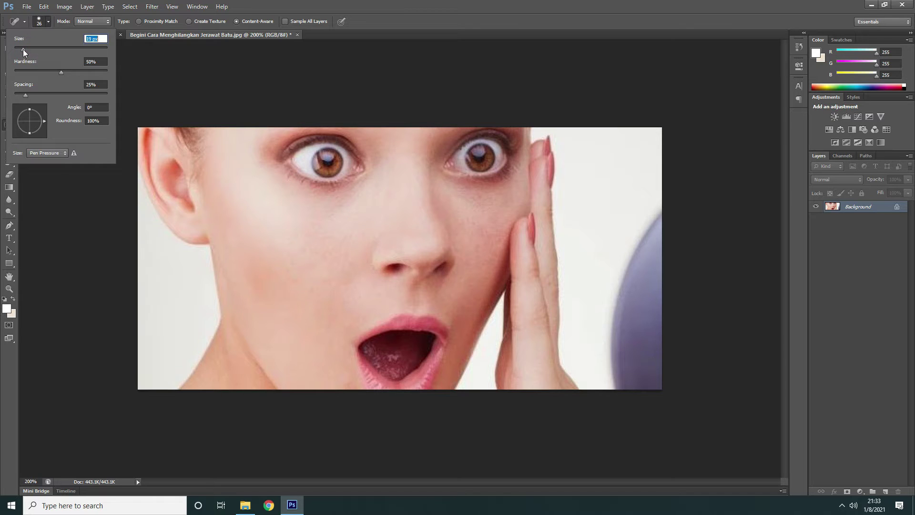
{"action": "left_click", "coordinate": [354, 34]}
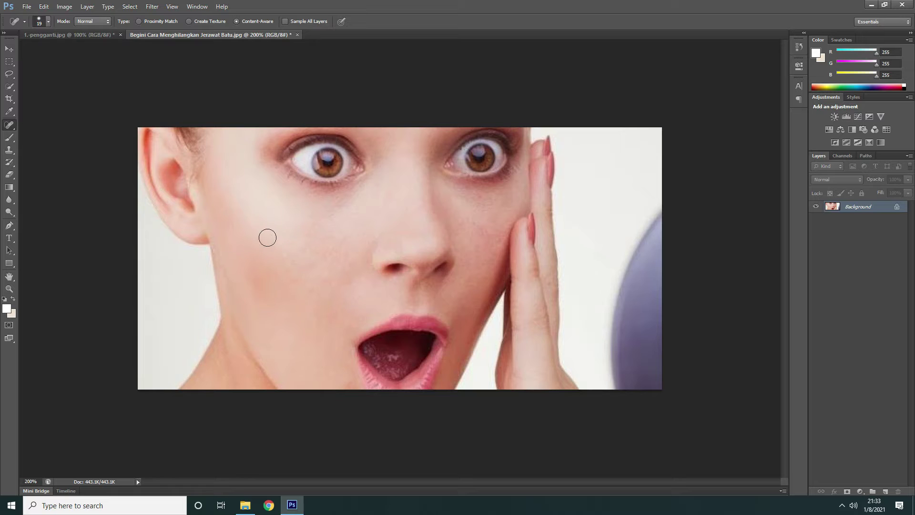
{"action": "left_click", "coordinate": [14, 127]}
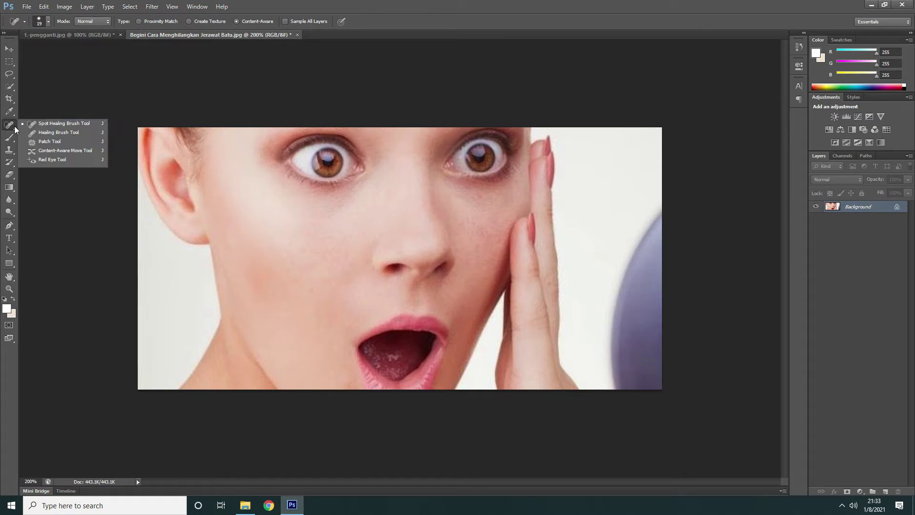
{"action": "left_click", "coordinate": [37, 126]}
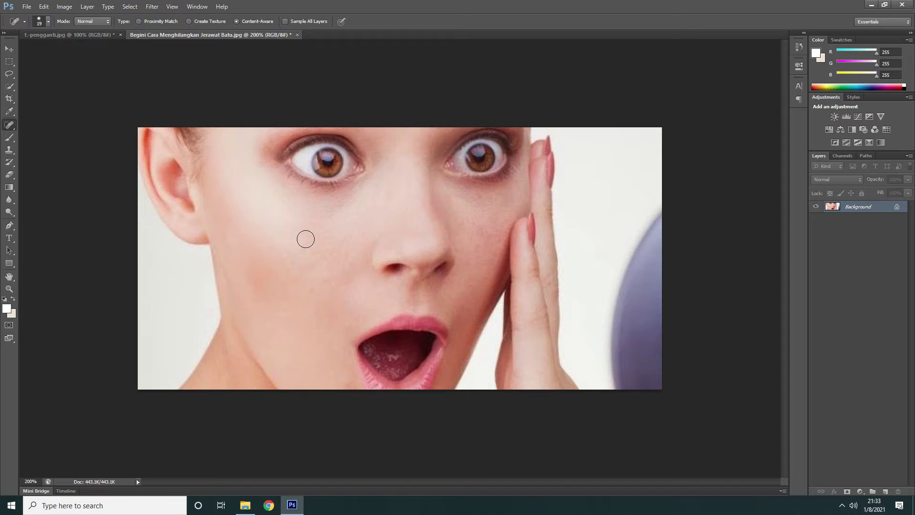
Open the image 70795.jpg from the Bahan folder
{"action": "key", "text": "ctrl+o"}
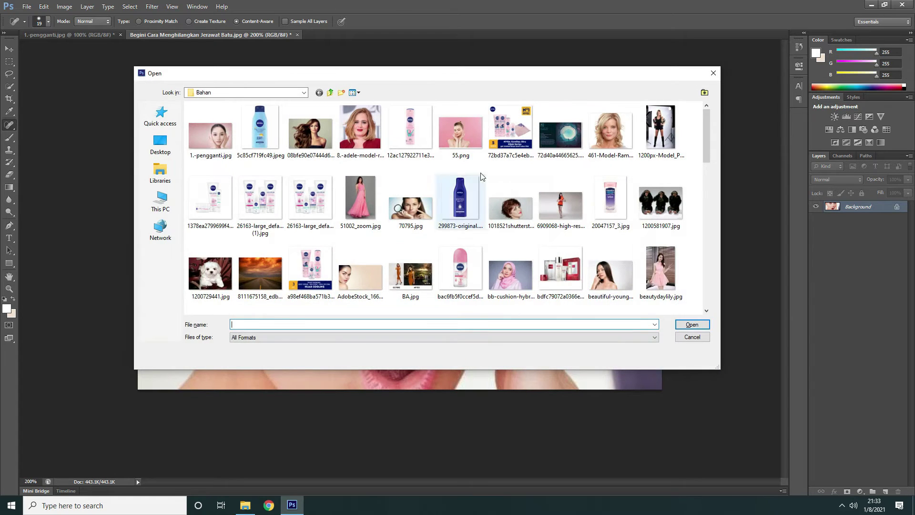
{"action": "left_click", "coordinate": [417, 212]}
{"action": "double_click", "coordinate": [417, 211]}
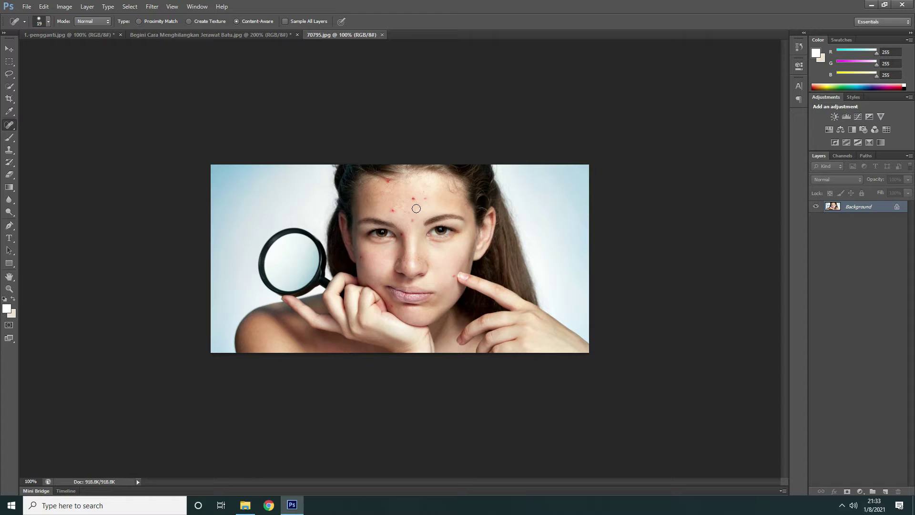
Remove the faint red spot above the inner end of the woman's right-hand eyebrow with the Spot Healing Brush
{"action": "key", "text": "ctrl+plus"}
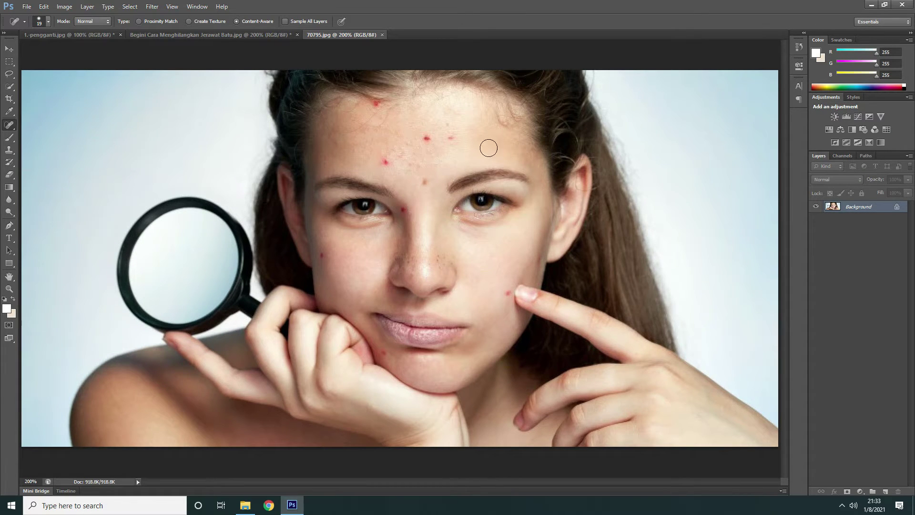
{"action": "right_click", "coordinate": [7, 127]}
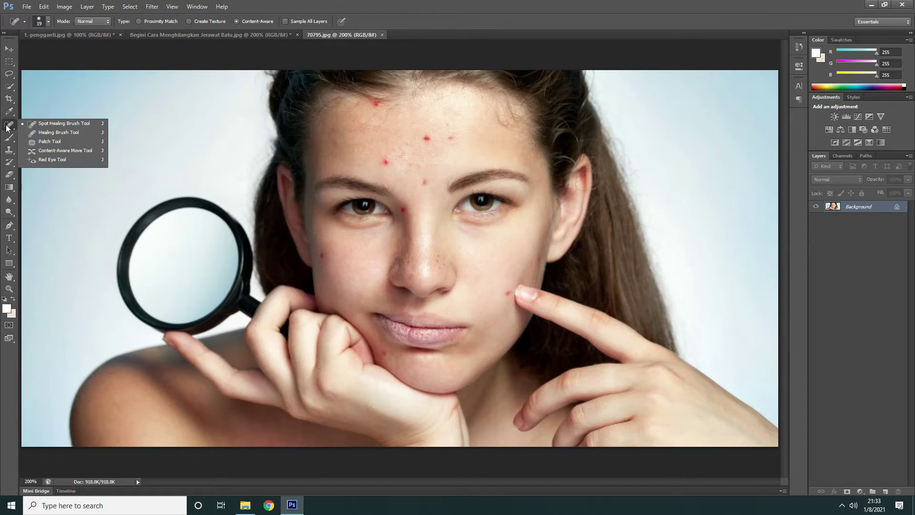
{"action": "left_click", "coordinate": [63, 125]}
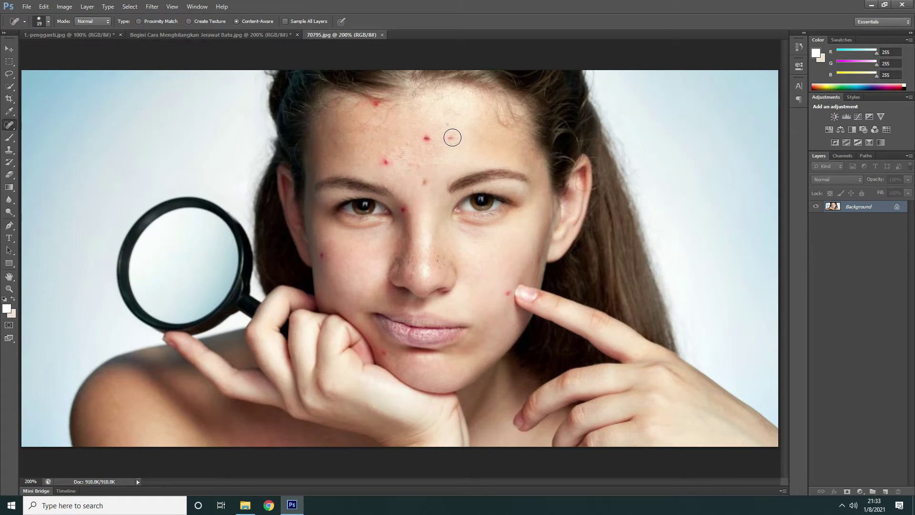
{"action": "left_click", "coordinate": [452, 138]}
Use the Healing Brush with a clean forehead skin sample to remove the three pimples on the middle forehead and between the eyebrows
{"action": "right_click", "coordinate": [12, 125]}
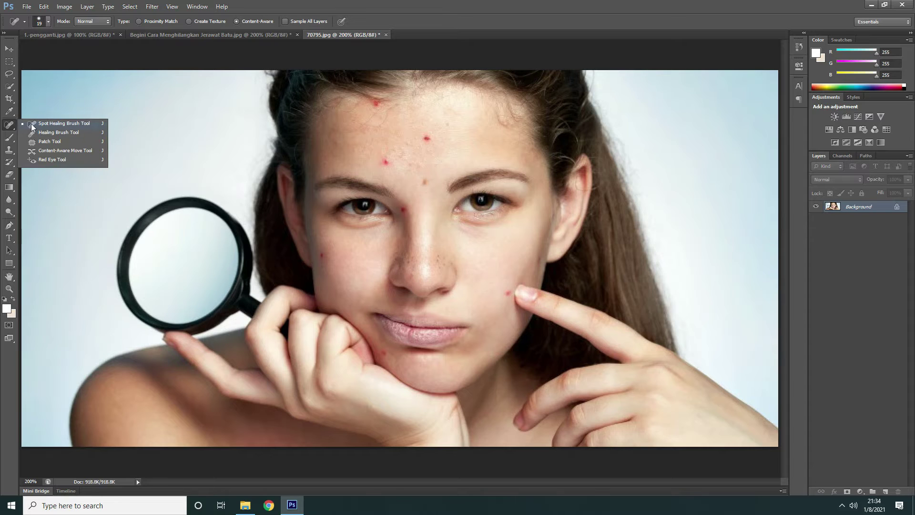
{"action": "left_click", "coordinate": [55, 133]}
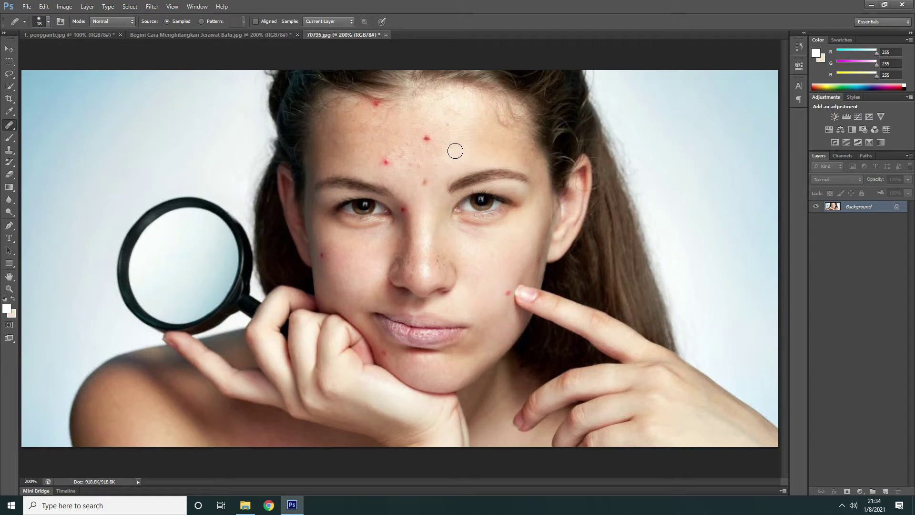
{"action": "right_click", "coordinate": [19, 126]}
{"action": "left_click", "coordinate": [46, 133]}
{"action": "left_click", "coordinate": [425, 119], "text": "alt"}
{"action": "left_click", "coordinate": [427, 137]}
{"action": "left_click", "coordinate": [387, 161]}
{"action": "key", "text": "ctrl+z"}
{"action": "left_click", "coordinate": [386, 161]}
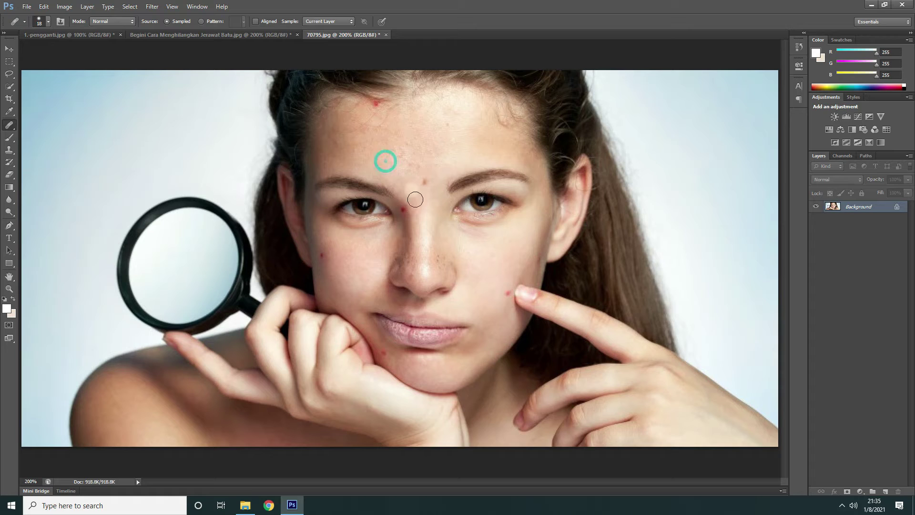
{"action": "left_click", "coordinate": [424, 181]}
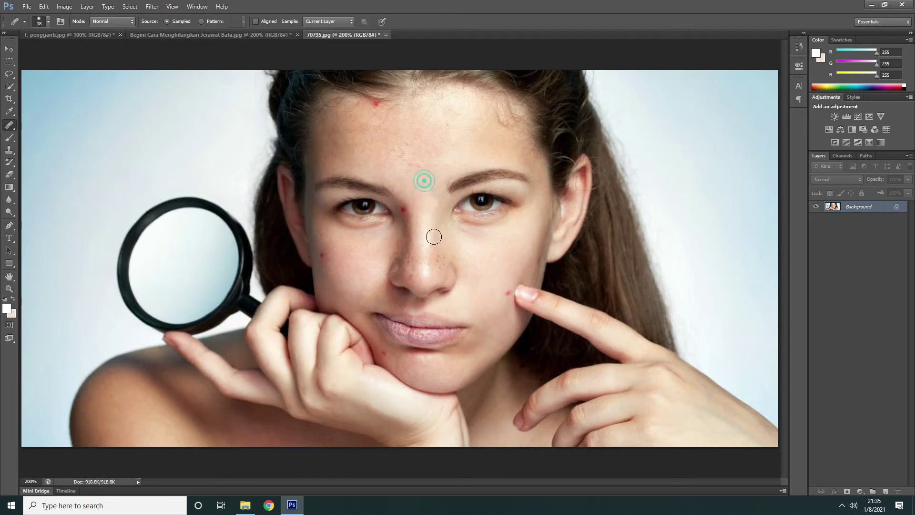
Try healing the red pimple beside the nose bridge with the Healing Brush, and undo it
{"action": "left_click", "coordinate": [403, 210]}
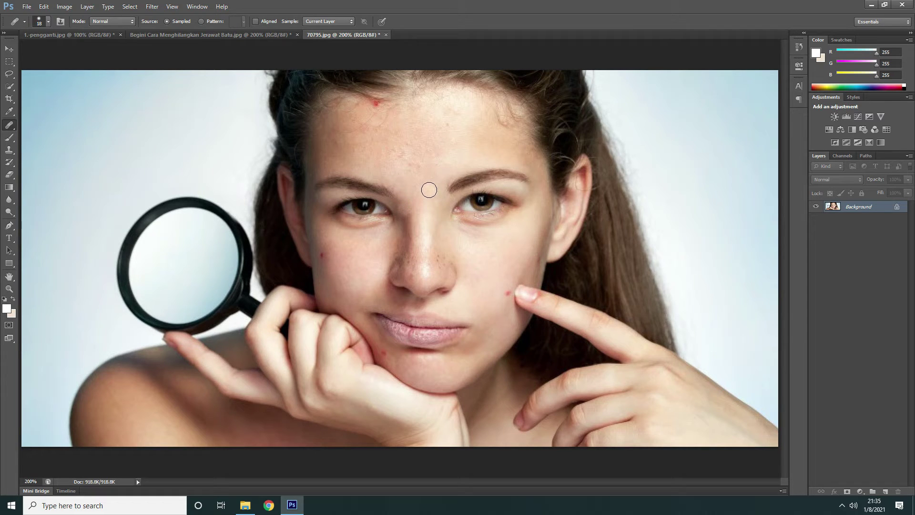
{"action": "key", "text": "ctrl+plus"}
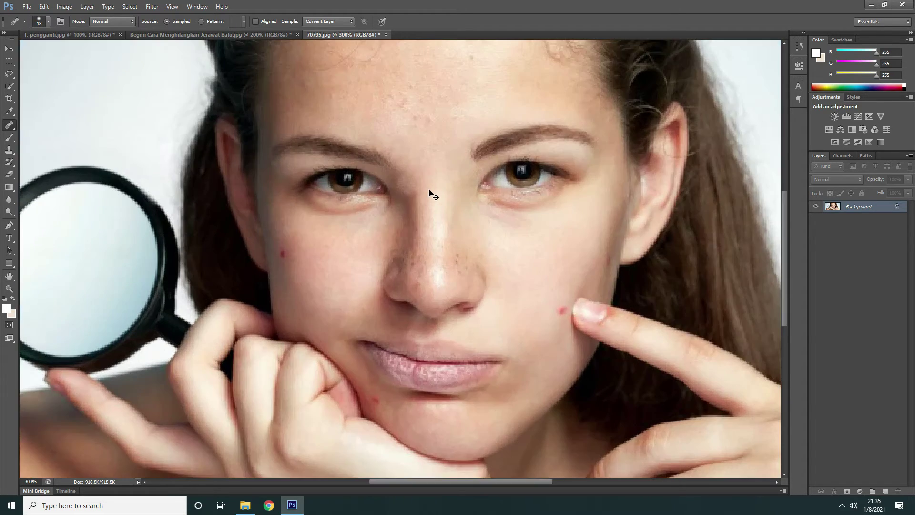
{"action": "key", "text": "ctrl+plus"}
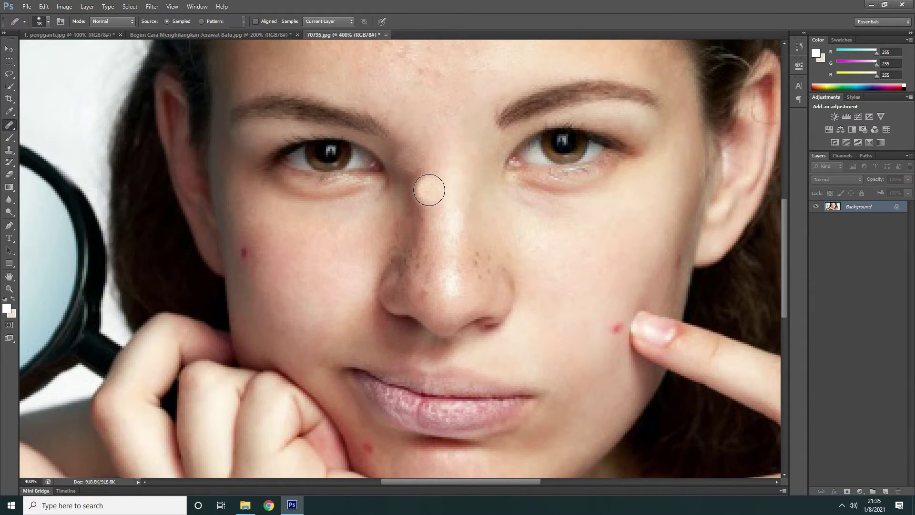
{"action": "scroll", "coordinate": [429, 190], "scroll_direction": "up", "scroll_amount": 3}
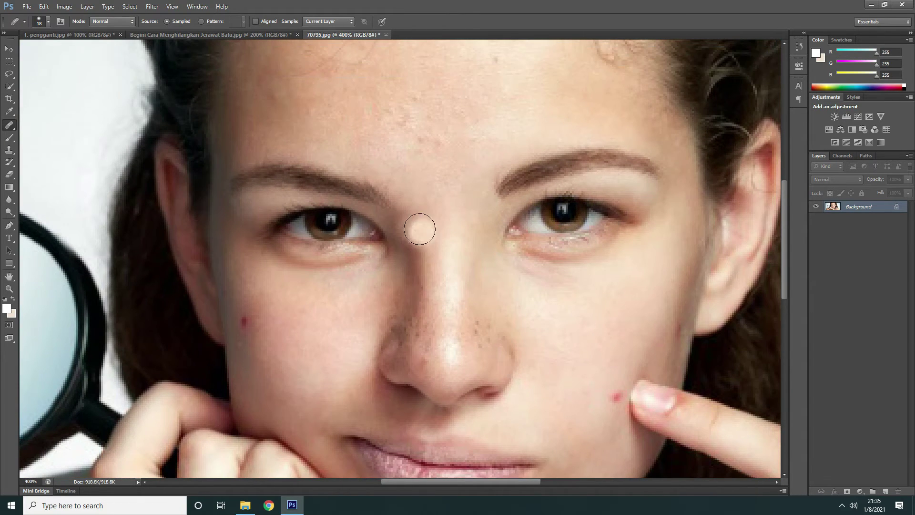
{"action": "left_click_drag", "start_coordinate": [420, 229], "coordinate": [429, 235]}
{"action": "scroll", "coordinate": [452, 188], "scroll_direction": "up", "scroll_amount": 1}
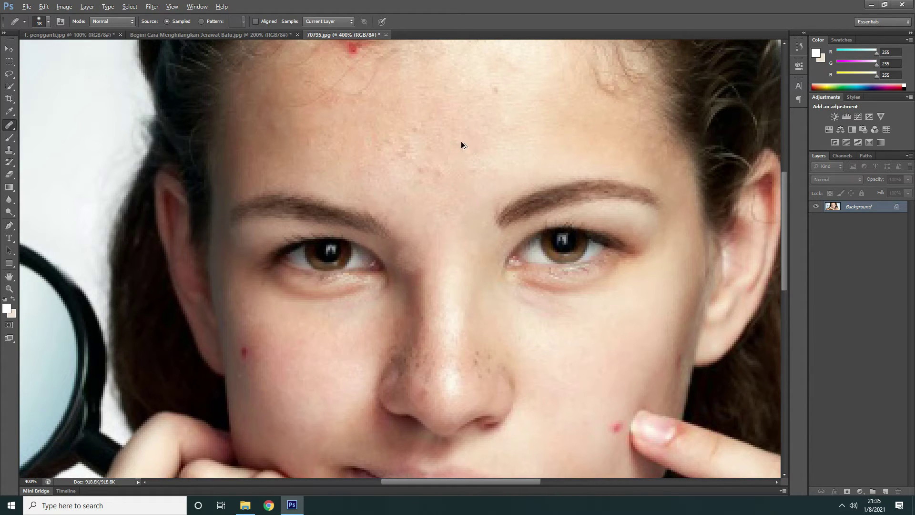
{"action": "mouse_move", "coordinate": [410, 262]}
{"action": "left_mouse_down"}
{"action": "mouse_move", "coordinate": [419, 311]}
{"action": "mouse_move", "coordinate": [416, 269]}
{"action": "mouse_move", "coordinate": [405, 261]}
{"action": "mouse_move", "coordinate": [430, 343]}
{"action": "mouse_move", "coordinate": [429, 302]}
{"action": "mouse_move", "coordinate": [409, 264]}
{"action": "left_mouse_up"}
{"action": "key", "text": "ctrl+z"}
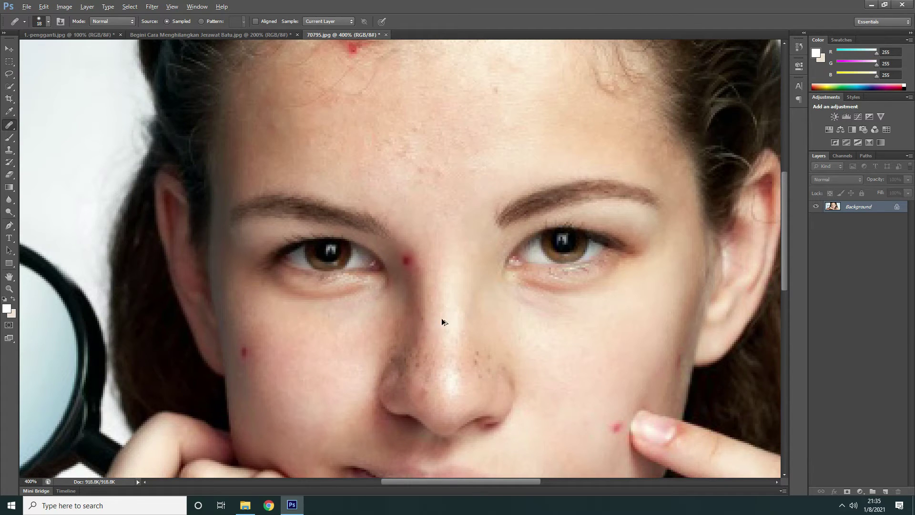
Set the Healing Brush size to 12 px, sample the skin just below the pimple beside the nose bridge, and heal that pimple
{"action": "scroll", "coordinate": [456, 157], "scroll_direction": "up", "scroll_amount": 2}
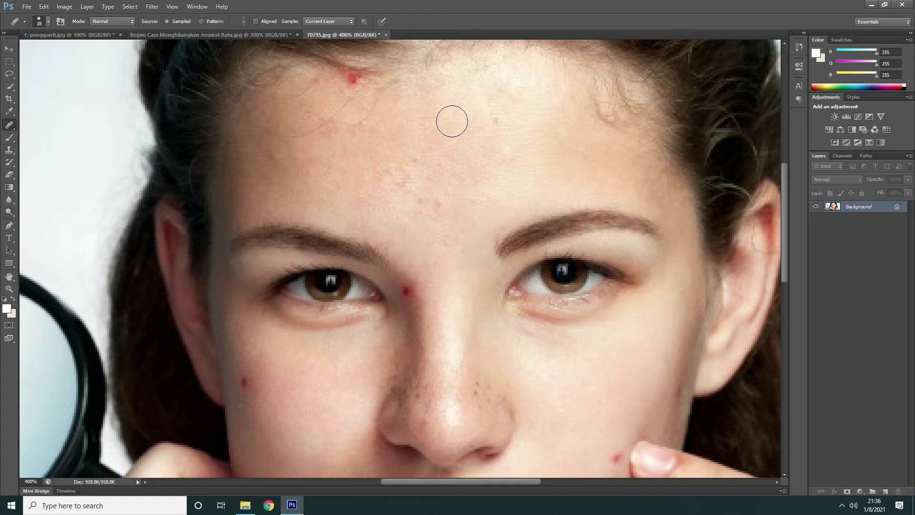
{"action": "mouse_move", "coordinate": [422, 303]}
{"action": "left_mouse_down"}
{"action": "mouse_move", "coordinate": [413, 302]}
{"action": "mouse_move", "coordinate": [423, 315]}
{"action": "mouse_move", "coordinate": [416, 327]}
{"action": "mouse_move", "coordinate": [407, 310]}
{"action": "mouse_move", "coordinate": [420, 322]}
{"action": "left_mouse_up"}
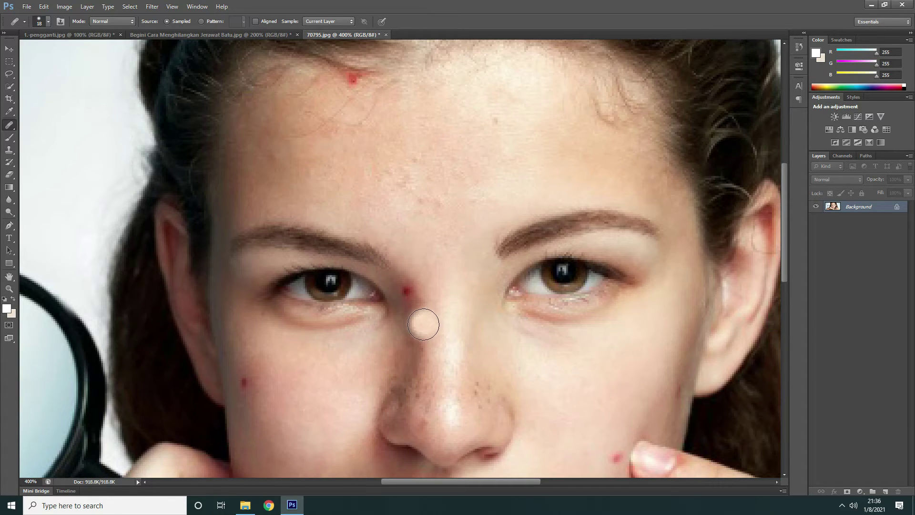
{"action": "key", "text": "alt"}
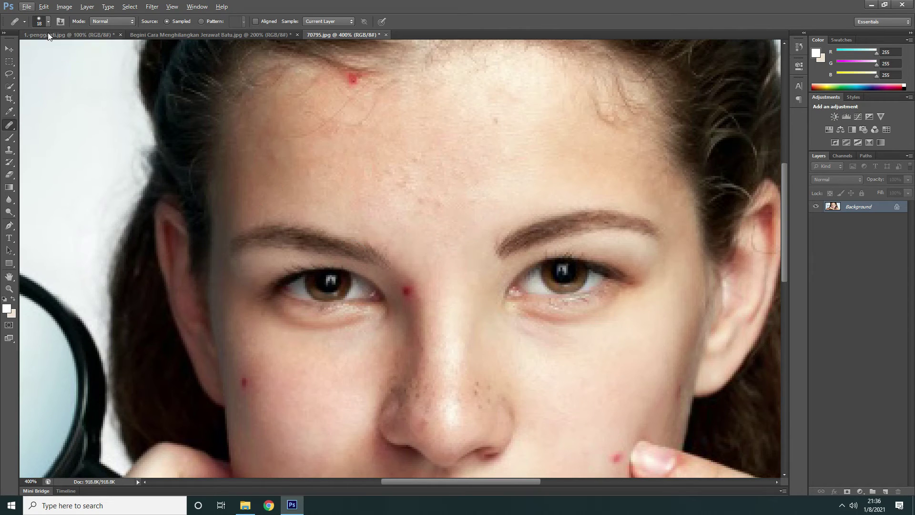
{"action": "left_click", "coordinate": [48, 22]}
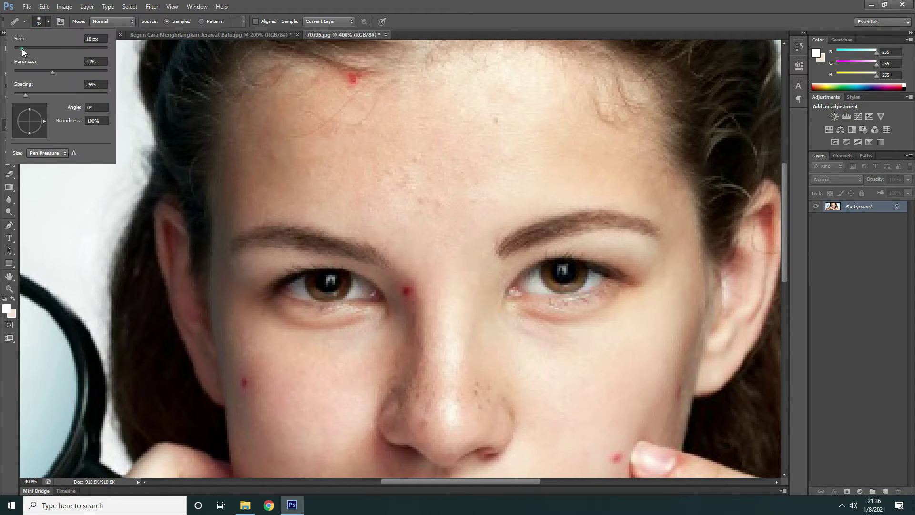
{"action": "left_click_drag", "start_coordinate": [22, 49], "coordinate": [20, 49]}
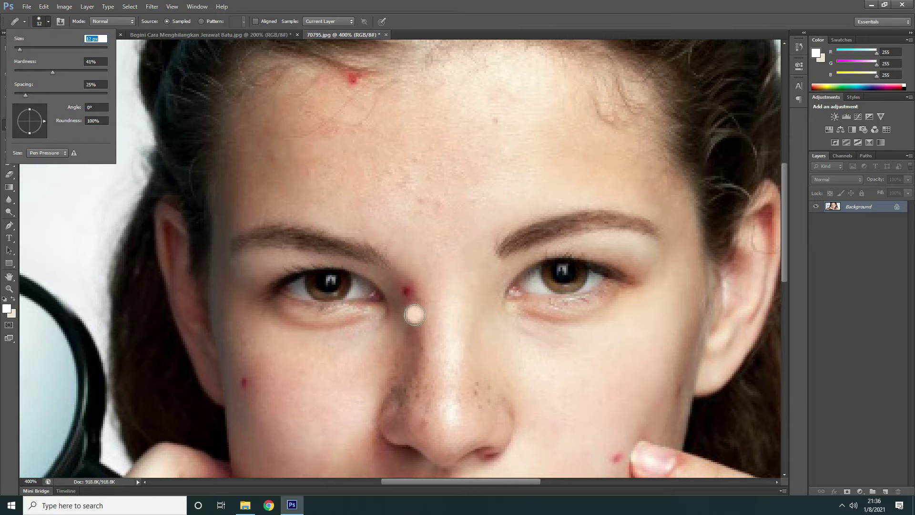
{"action": "left_click", "coordinate": [413, 311]}
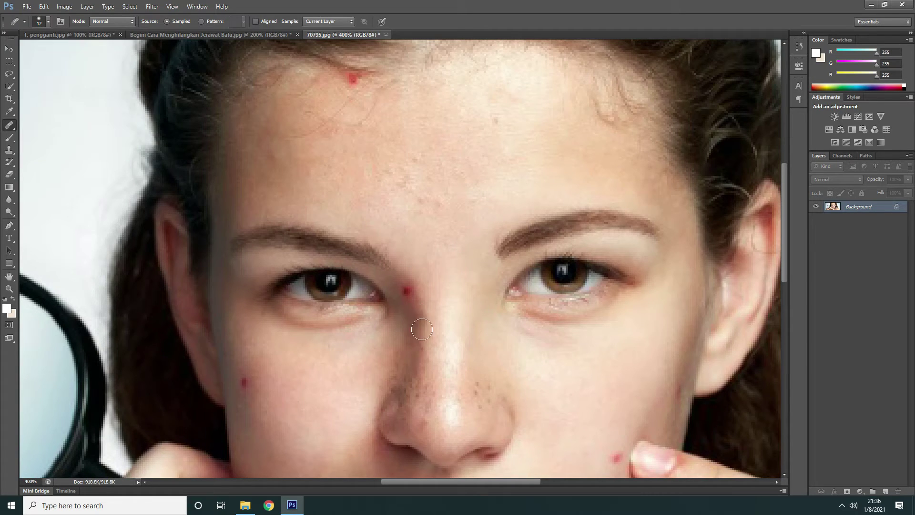
{"action": "left_click", "coordinate": [410, 295]}
{"action": "left_click", "coordinate": [408, 293]}
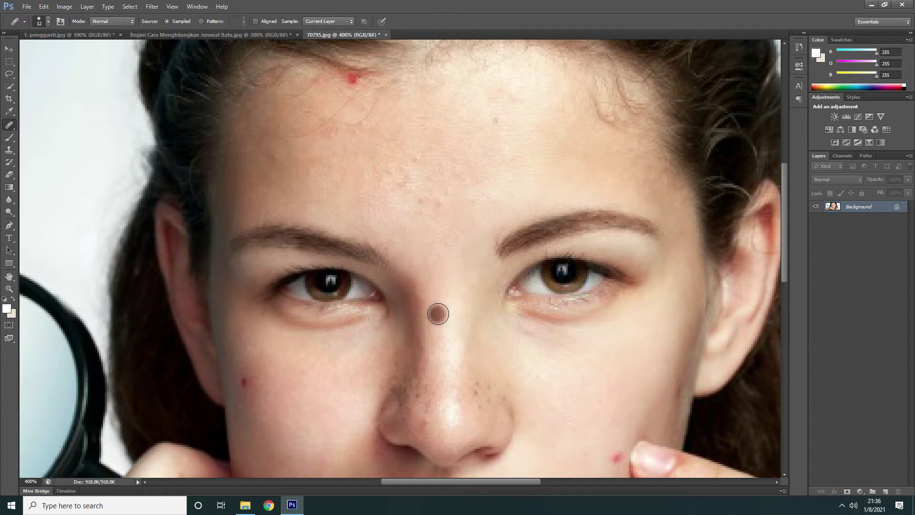
Heal the red pimple on the outer cheek on the magnifying-glass side, undoing the first attempt and repeating it
{"action": "scroll", "coordinate": [422, 349], "scroll_direction": "down", "scroll_amount": 3}
{"action": "scroll", "coordinate": [422, 349], "scroll_direction": "down", "scroll_amount": 2}
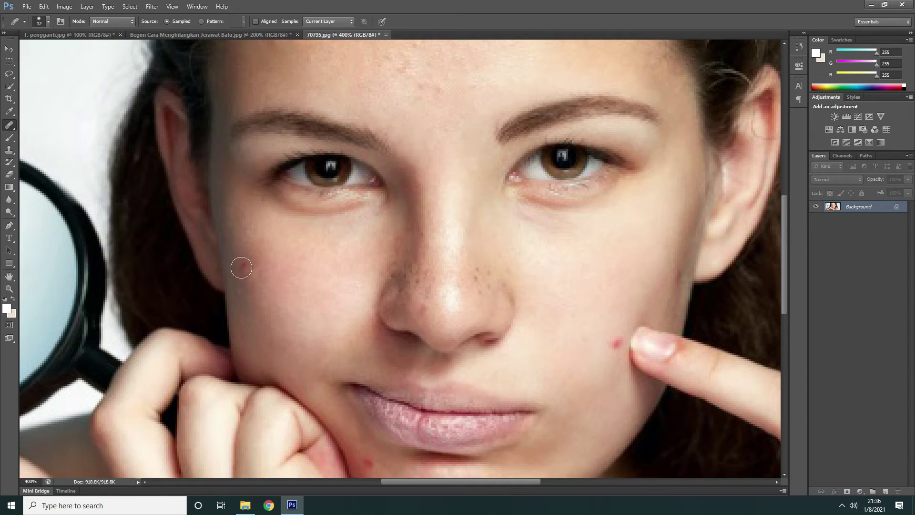
{"action": "left_click", "coordinate": [244, 269]}
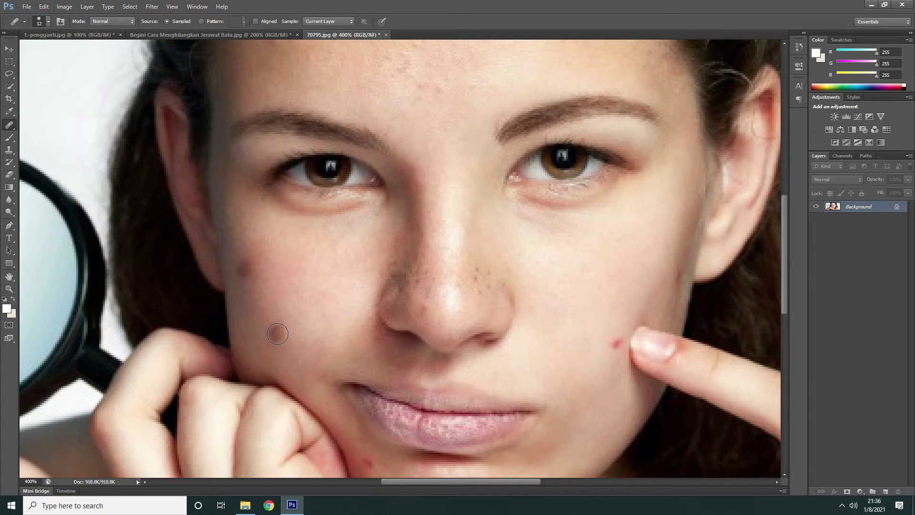
{"action": "key", "text": "ctrl+z"}
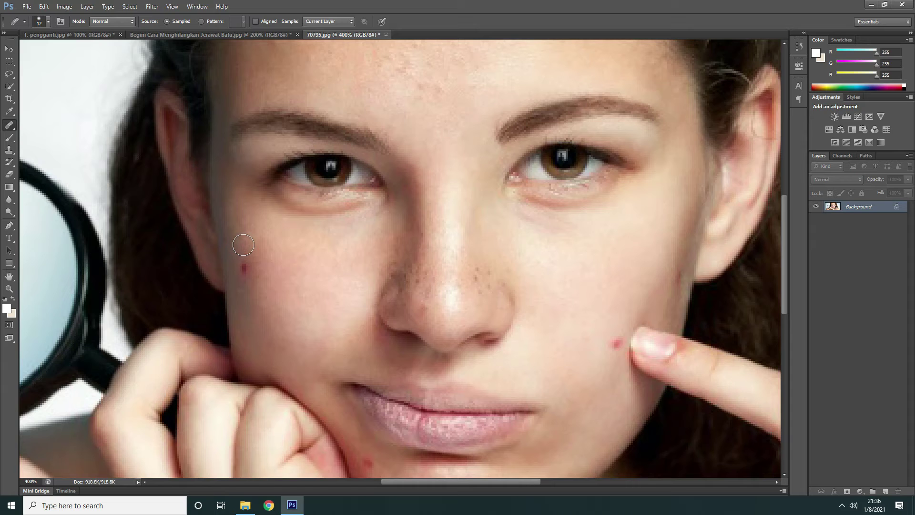
{"action": "left_click", "coordinate": [244, 268]}
{"action": "scroll", "coordinate": [311, 324], "scroll_direction": "up", "scroll_amount": 3}
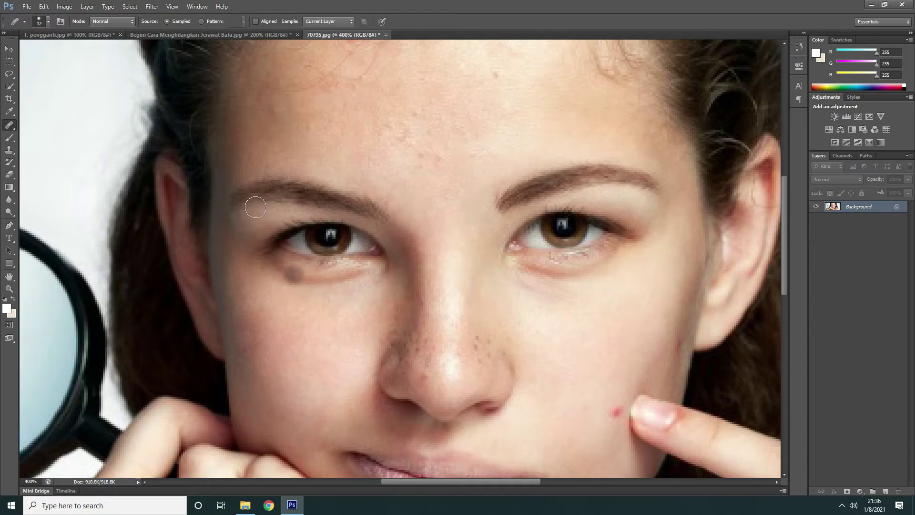
Sample the clean skin just above the pimple near the pointing fingertip and heal that pimple with the Healing Brush
{"action": "right_click", "coordinate": [10, 127]}
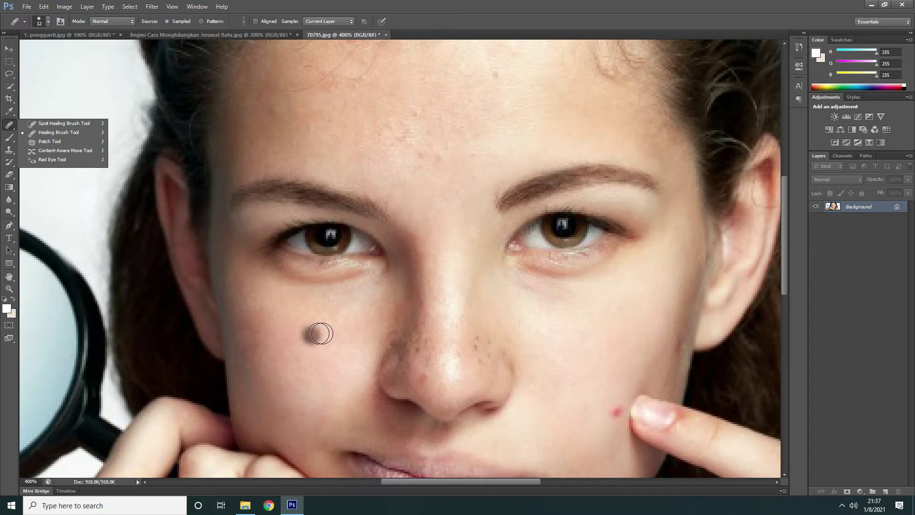
{"action": "scroll", "coordinate": [318, 333], "scroll_direction": "down", "scroll_amount": 3}
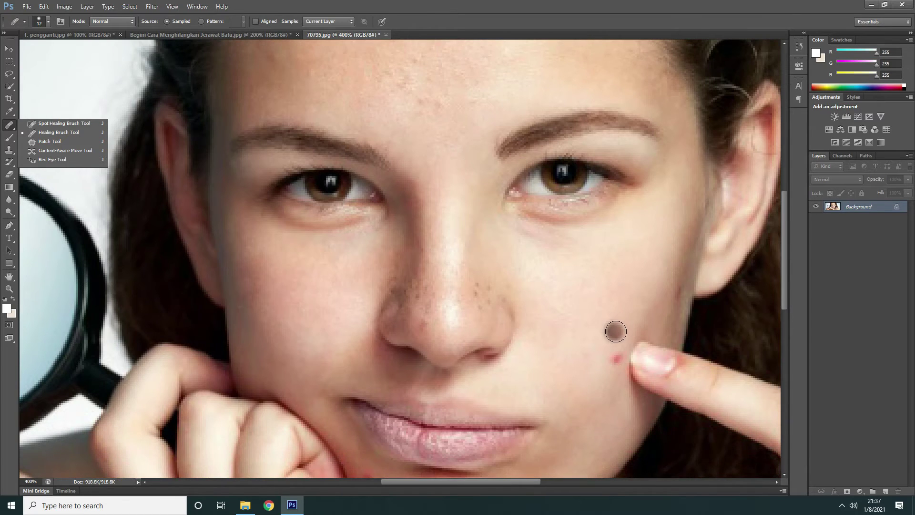
{"action": "left_click", "coordinate": [619, 334], "text": "alt"}
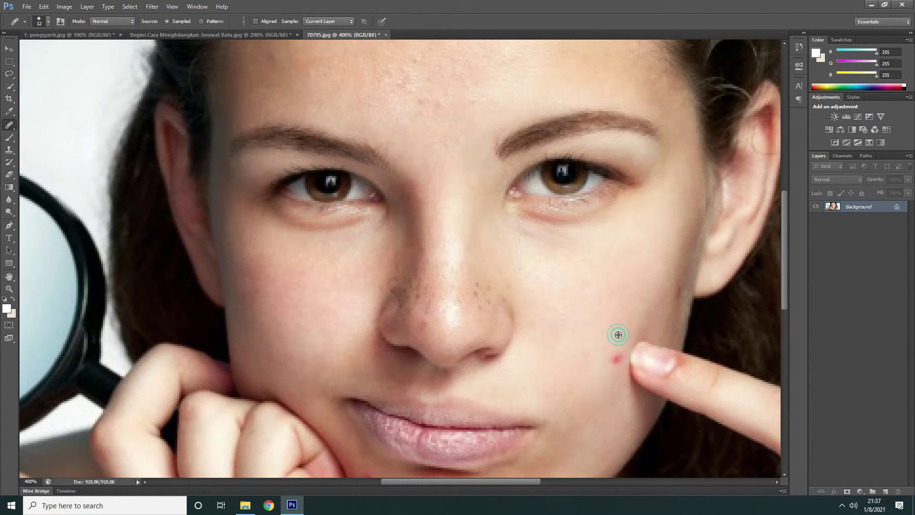
{"action": "left_click", "coordinate": [616, 359]}
{"action": "right_click", "coordinate": [13, 125]}
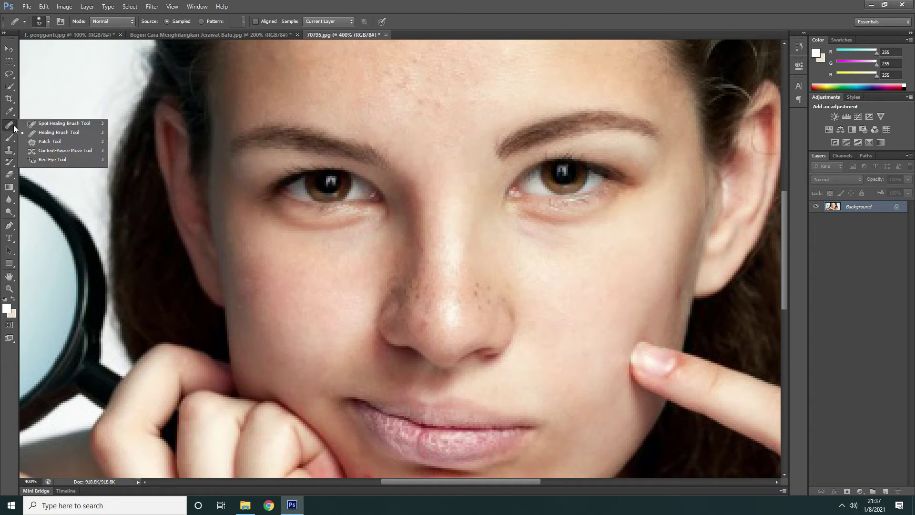
Activate the Patch Tool for retouching the red pimple at the forehead hairline
{"action": "left_click", "coordinate": [67, 141]}
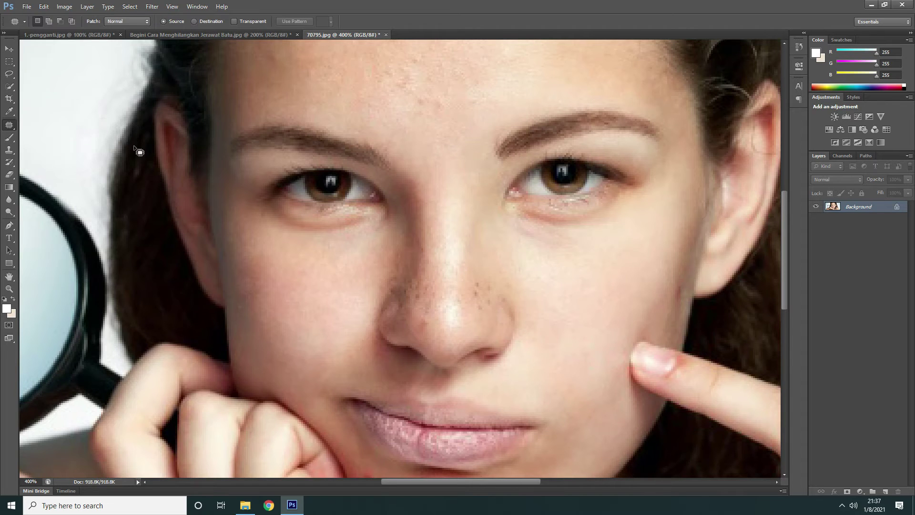
{"action": "scroll", "coordinate": [382, 201], "scroll_direction": "up", "scroll_amount": 2}
{"action": "scroll", "coordinate": [381, 201], "scroll_direction": "up", "scroll_amount": 5}
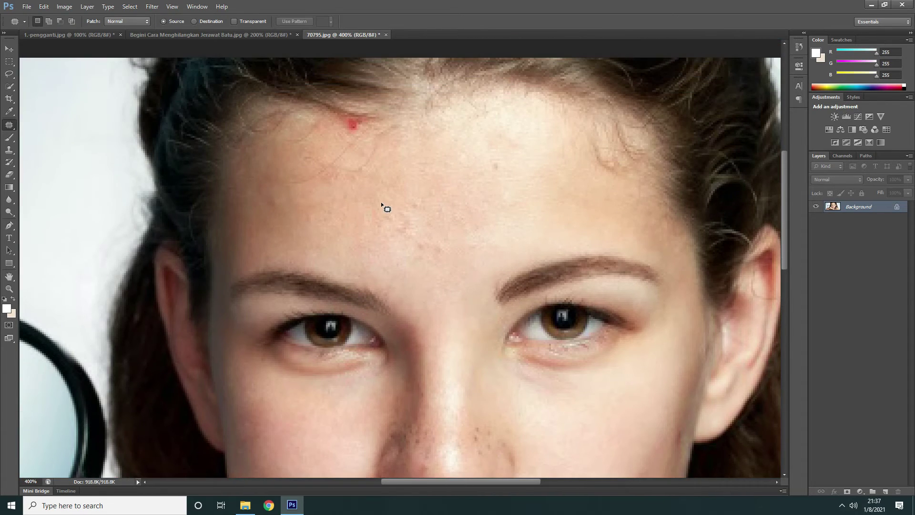
{"action": "scroll", "coordinate": [444, 186], "scroll_direction": "up", "scroll_amount": 1}
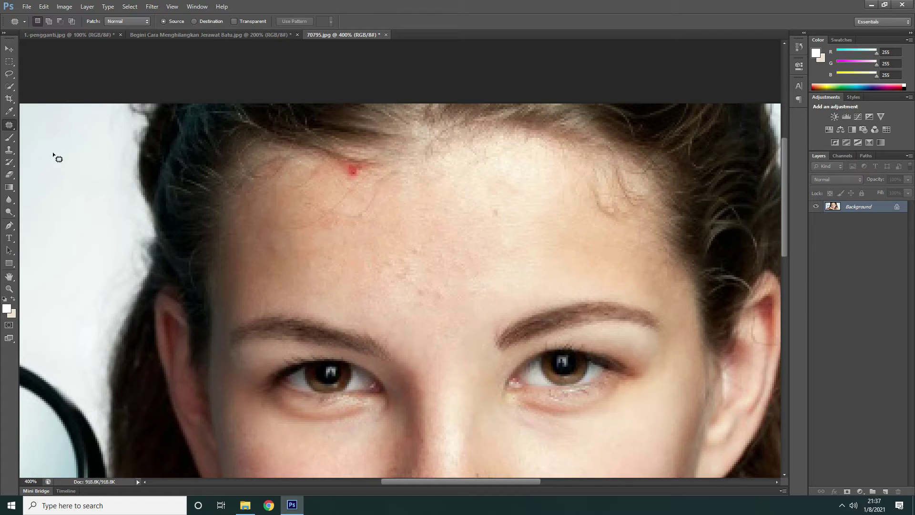
{"action": "left_click", "coordinate": [8, 128]}
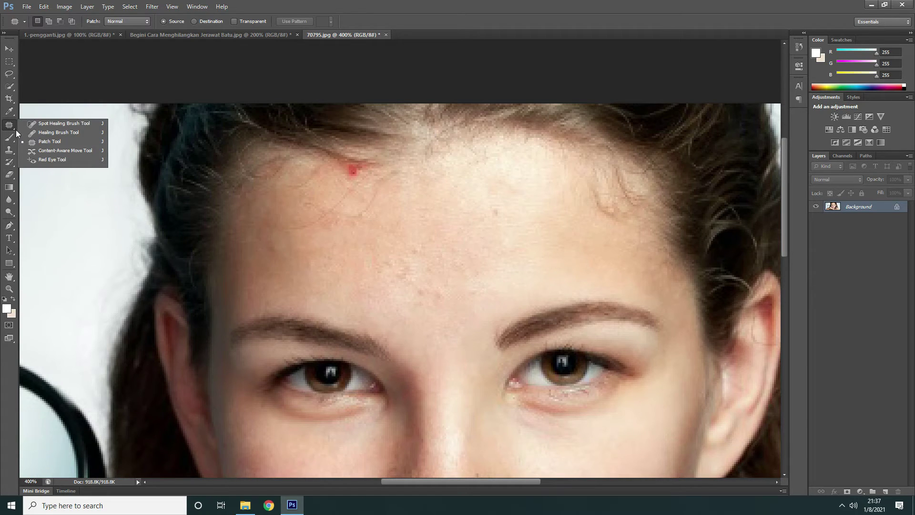
{"action": "left_click", "coordinate": [65, 141]}
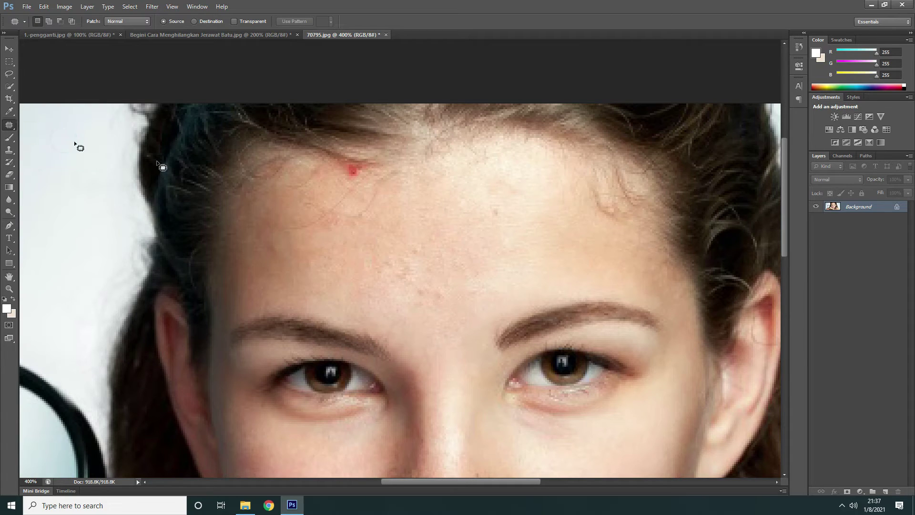
{"action": "scroll", "coordinate": [409, 218], "scroll_direction": "down", "scroll_amount": 2}
{"action": "scroll", "coordinate": [409, 216], "scroll_direction": "down", "scroll_amount": 2}
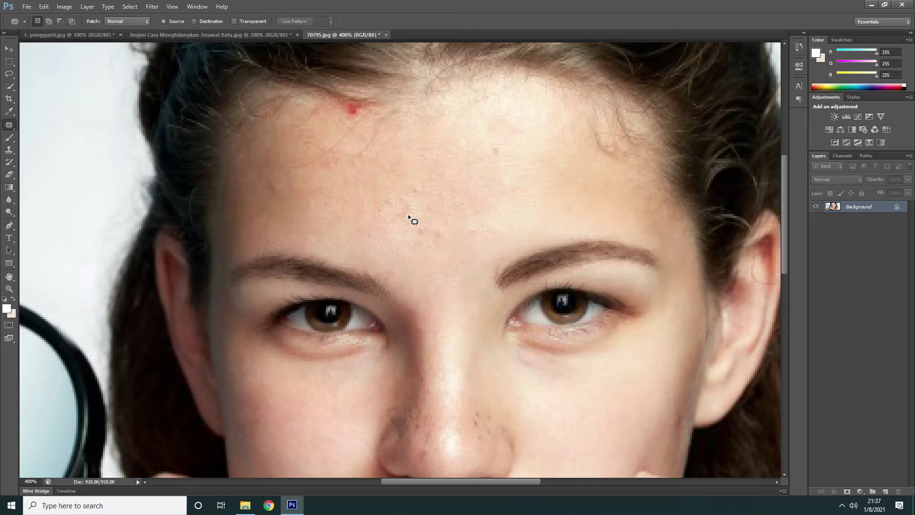
{"action": "scroll", "coordinate": [409, 216], "scroll_direction": "up", "scroll_amount": 2}
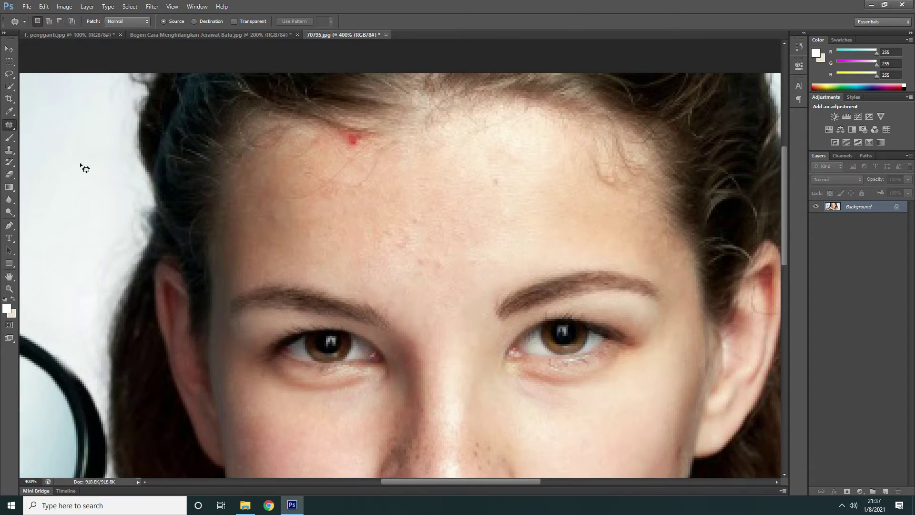
{"action": "right_click", "coordinate": [9, 125]}
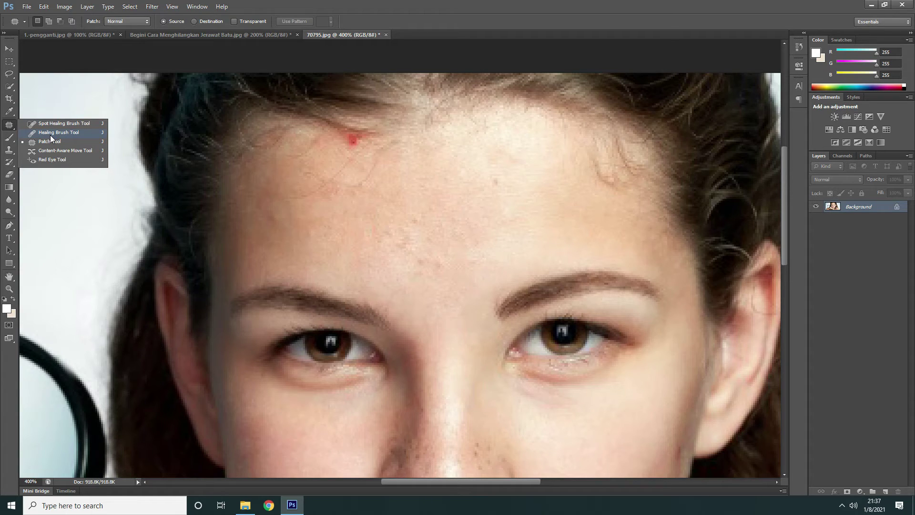
{"action": "left_click", "coordinate": [70, 131]}
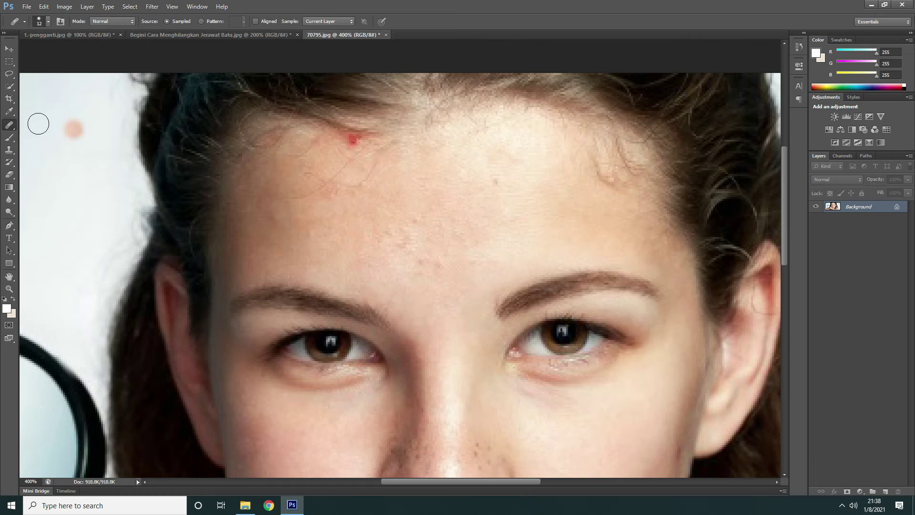
{"action": "right_click", "coordinate": [9, 125]}
{"action": "left_click", "coordinate": [49, 141]}
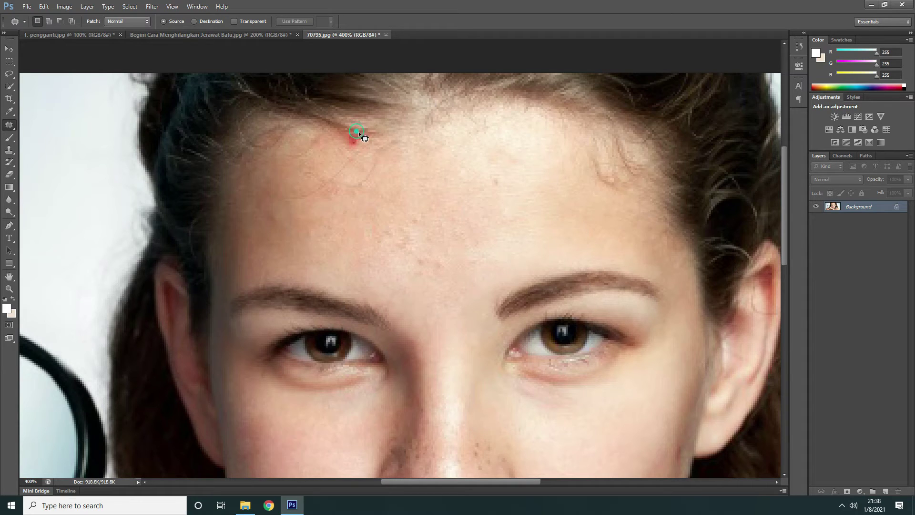
Outline the red pimple at the forehead hairline with the Patch Tool and patch it with the clean skin beside it
{"action": "mouse_move", "coordinate": [344, 135]}
{"action": "left_mouse_down"}
{"action": "mouse_move", "coordinate": [368, 143]}
{"action": "mouse_move", "coordinate": [360, 144]}
{"action": "left_mouse_up"}
{"action": "left_click", "coordinate": [352, 130]}
{"action": "left_click_drag", "start_coordinate": [351, 130], "coordinate": [351, 131]}
{"action": "left_click", "coordinate": [357, 132]}
{"action": "left_click_drag", "start_coordinate": [353, 130], "coordinate": [357, 138]}
{"action": "left_click_drag", "start_coordinate": [357, 139], "coordinate": [377, 140]}
{"action": "left_click", "coordinate": [392, 143]}
Patch the stray hair strands on the forehead just below the hairline with neighbouring clean skin, clearing the selections
{"action": "mouse_move", "coordinate": [359, 141]}
{"action": "left_mouse_down"}
{"action": "mouse_move", "coordinate": [355, 150]}
{"action": "mouse_move", "coordinate": [359, 143]}
{"action": "mouse_move", "coordinate": [329, 148]}
{"action": "left_mouse_up"}
{"action": "left_click", "coordinate": [332, 155]}
{"action": "mouse_move", "coordinate": [354, 163]}
{"action": "left_mouse_down"}
{"action": "mouse_move", "coordinate": [314, 195]}
{"action": "mouse_move", "coordinate": [278, 197]}
{"action": "mouse_move", "coordinate": [318, 186]}
{"action": "mouse_move", "coordinate": [348, 155]}
{"action": "mouse_move", "coordinate": [356, 161]}
{"action": "mouse_move", "coordinate": [340, 171]}
{"action": "mouse_move", "coordinate": [346, 184]}
{"action": "mouse_move", "coordinate": [384, 185]}
{"action": "left_mouse_up"}
{"action": "key", "text": "ctrl+d"}
{"action": "left_click_drag", "start_coordinate": [359, 176], "coordinate": [339, 181]}
{"action": "left_click_drag", "start_coordinate": [355, 171], "coordinate": [403, 179]}
{"action": "left_click", "coordinate": [388, 190]}
Outline the small dark spot in the middle of the upper forehead and patch it with nearby clean skin
{"action": "scroll", "coordinate": [381, 184], "scroll_direction": "up", "scroll_amount": 1}
{"action": "scroll", "coordinate": [381, 184], "scroll_direction": "down", "scroll_amount": 4}
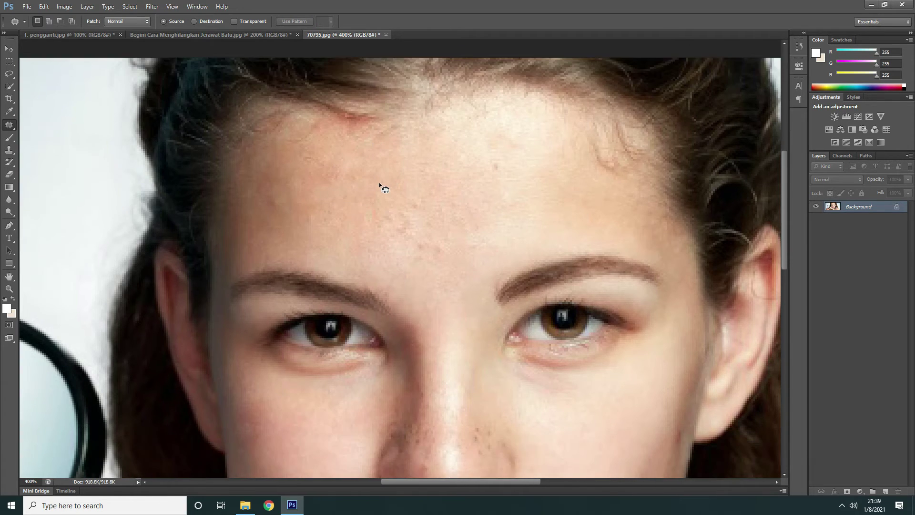
{"action": "scroll", "coordinate": [380, 184], "scroll_direction": "up", "scroll_amount": 1}
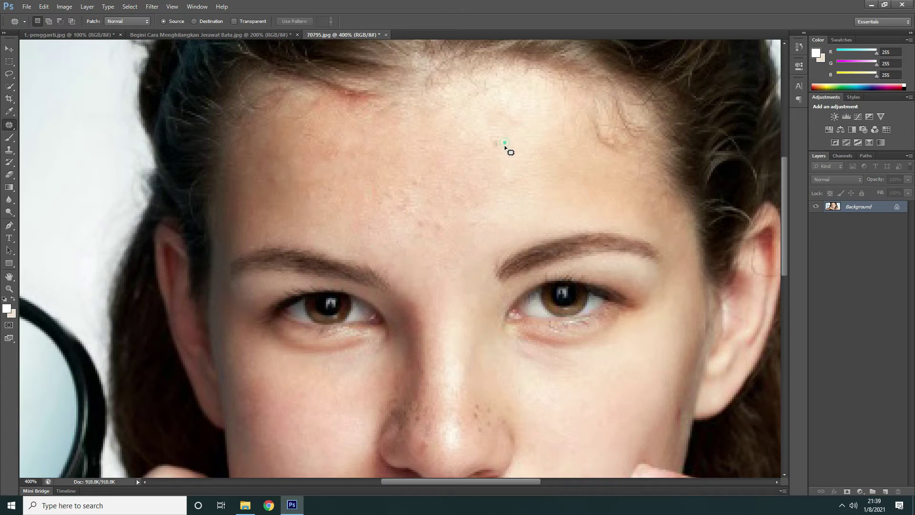
{"action": "left_click_drag", "start_coordinate": [504, 147], "coordinate": [502, 144]}
{"action": "left_click", "coordinate": [476, 128]}
Outline the red pimple on the chin beside the fist and patch it with clean chin skin
{"action": "scroll", "coordinate": [445, 168], "scroll_direction": "down", "scroll_amount": 4}
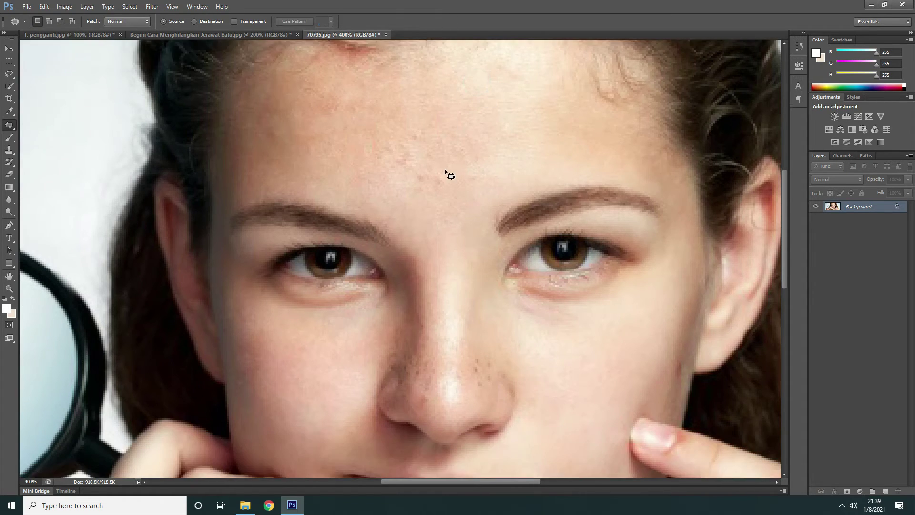
{"action": "scroll", "coordinate": [443, 174], "scroll_direction": "down", "scroll_amount": 4}
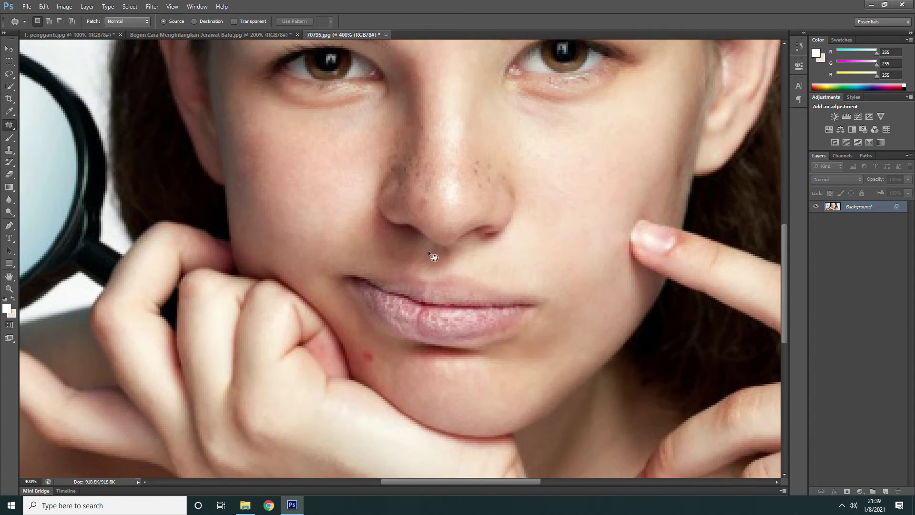
{"action": "scroll", "coordinate": [388, 343], "scroll_direction": "down", "scroll_amount": 1}
{"action": "scroll", "coordinate": [380, 336], "scroll_direction": "down", "scroll_amount": 1}
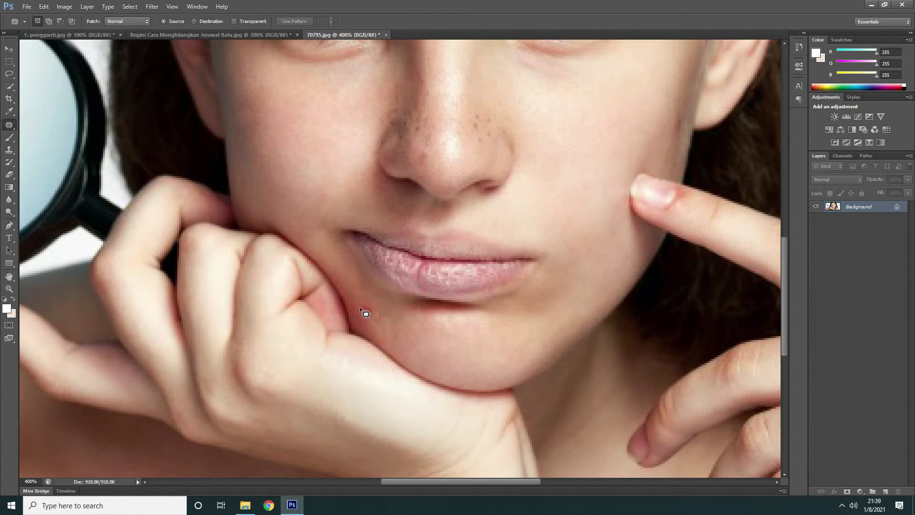
{"action": "left_click_drag", "start_coordinate": [377, 312], "coordinate": [384, 318]}
{"action": "left_click", "coordinate": [405, 330]}
Activate the Content-Aware Move Tool with Move mode and Medium adaptation
{"action": "scroll", "coordinate": [379, 329], "scroll_direction": "up", "scroll_amount": 5}
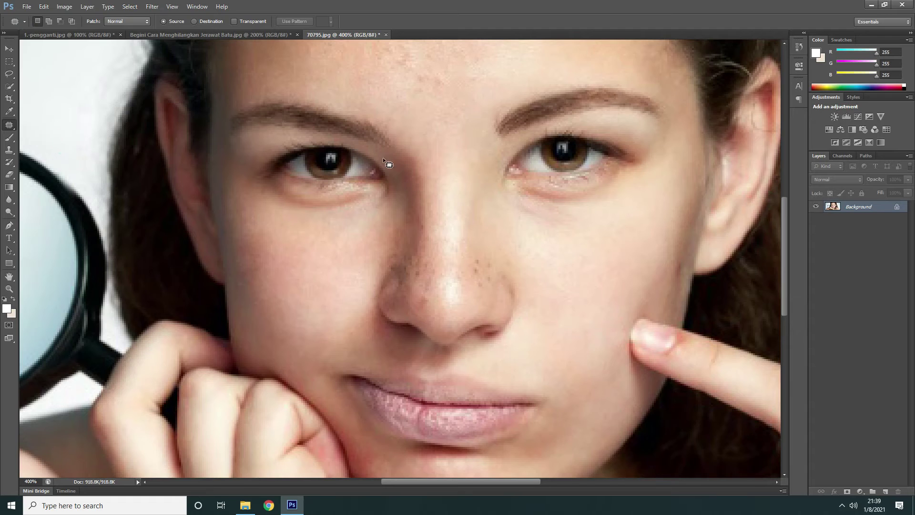
{"action": "scroll", "coordinate": [401, 162], "scroll_direction": "up", "scroll_amount": 1}
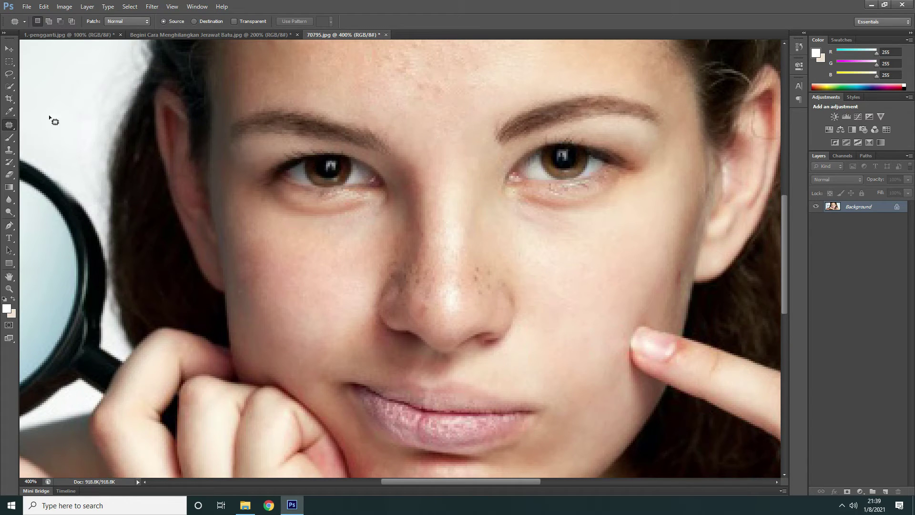
{"action": "left_click", "coordinate": [9, 125]}
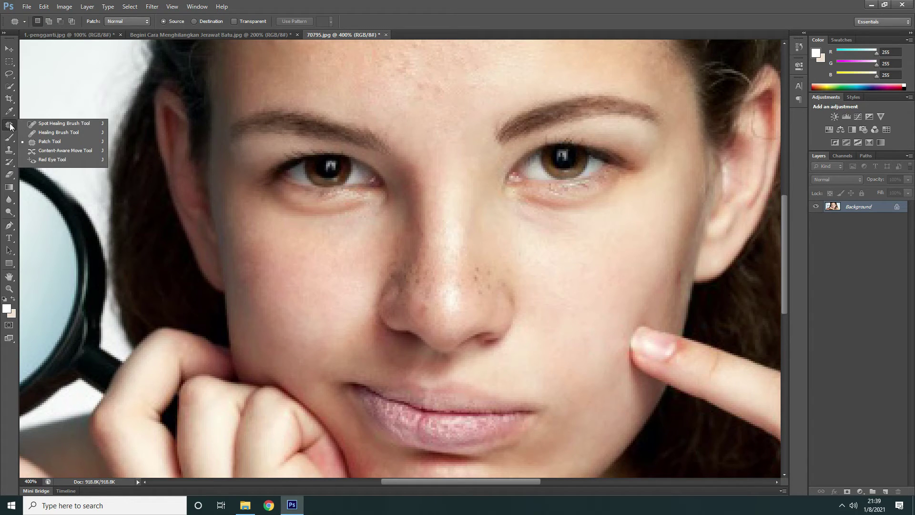
{"action": "left_click", "coordinate": [63, 152]}
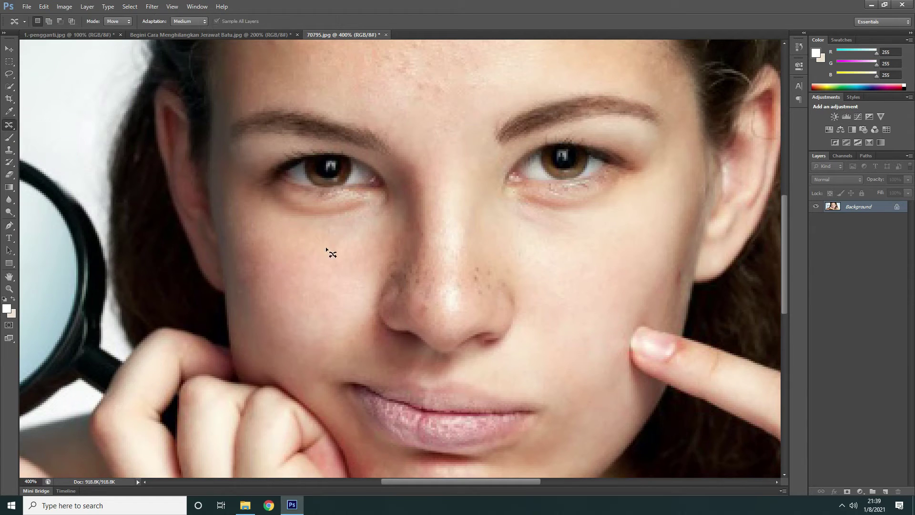
{"action": "scroll", "coordinate": [334, 253], "scroll_direction": "up", "scroll_amount": 3}
{"action": "scroll", "coordinate": [373, 182], "scroll_direction": "up", "scroll_amount": 2}
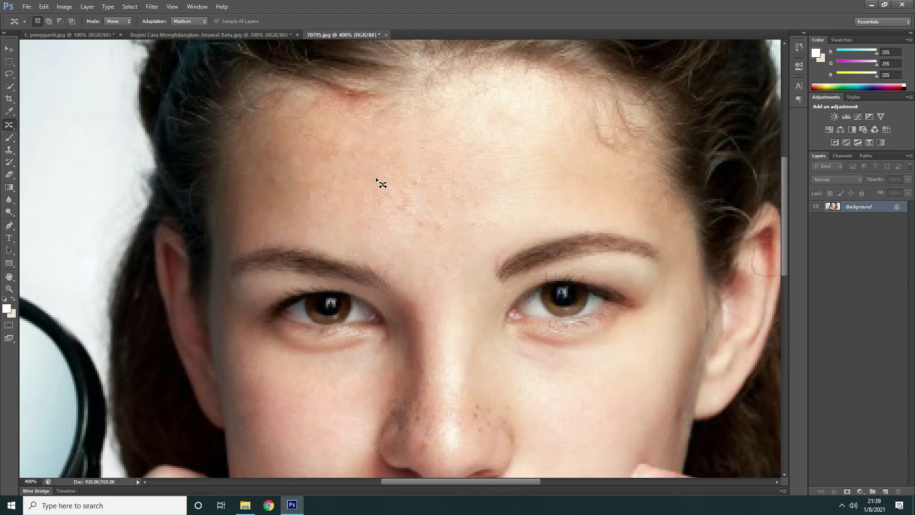
{"action": "scroll", "coordinate": [377, 180], "scroll_direction": "down", "scroll_amount": 2}
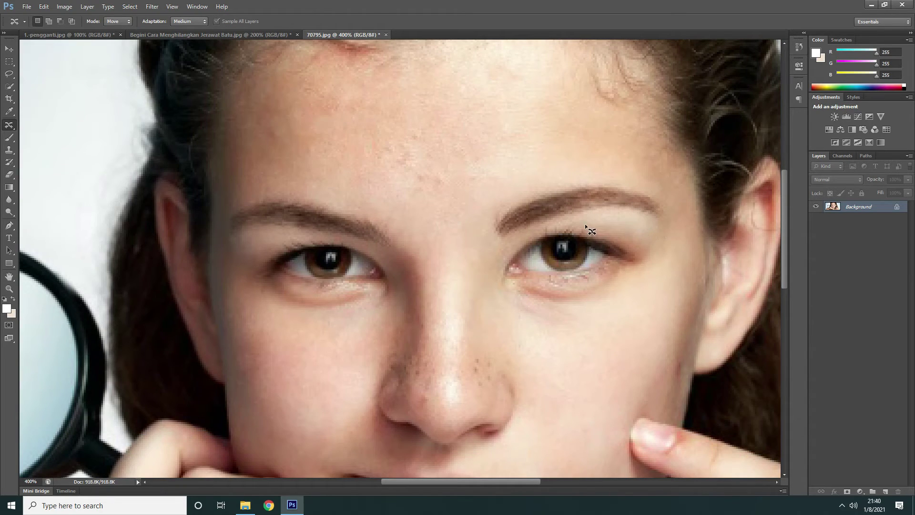
Outline the eye on the pointing-finger side, move it to the middle of the forehead with Content-Aware Move, and deselect it
{"action": "left_click_drag", "start_coordinate": [650, 260], "coordinate": [629, 280]}
{"action": "mouse_move", "coordinate": [570, 308]}
{"action": "left_mouse_down"}
{"action": "mouse_move", "coordinate": [499, 289]}
{"action": "mouse_move", "coordinate": [505, 258]}
{"action": "left_mouse_up"}
{"action": "left_click_drag", "start_coordinate": [543, 228], "coordinate": [594, 224]}
{"action": "left_click_drag", "start_coordinate": [568, 264], "coordinate": [436, 153]}
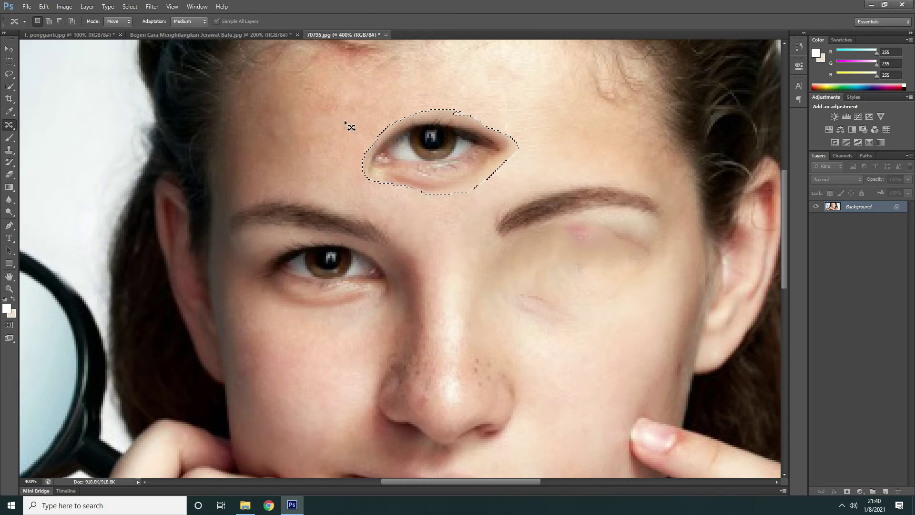
{"action": "scroll", "coordinate": [393, 179], "scroll_direction": "up", "scroll_amount": 3}
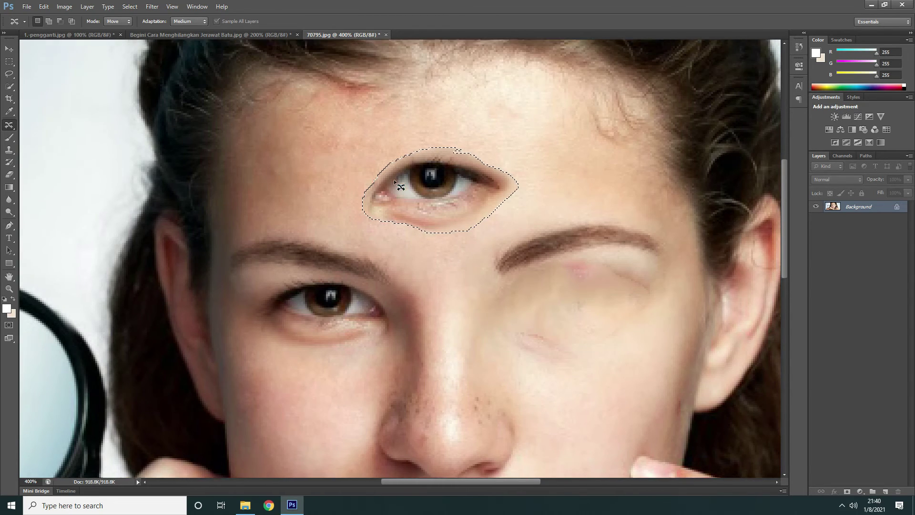
{"action": "scroll", "coordinate": [395, 181], "scroll_direction": "down", "scroll_amount": 3}
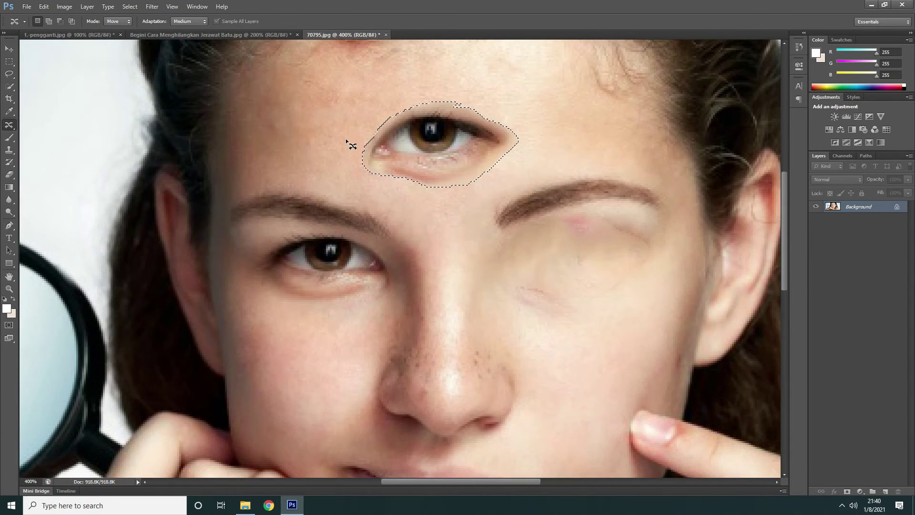
{"action": "key", "text": "ctrl+d"}
Examine the eye moved onto the forehead and the filled skin at its original place
{"action": "scroll", "coordinate": [347, 139], "scroll_direction": "up", "scroll_amount": 2}
{"action": "scroll", "coordinate": [346, 140], "scroll_direction": "up", "scroll_amount": 1}
{"action": "scroll", "coordinate": [345, 139], "scroll_direction": "down", "scroll_amount": 3}
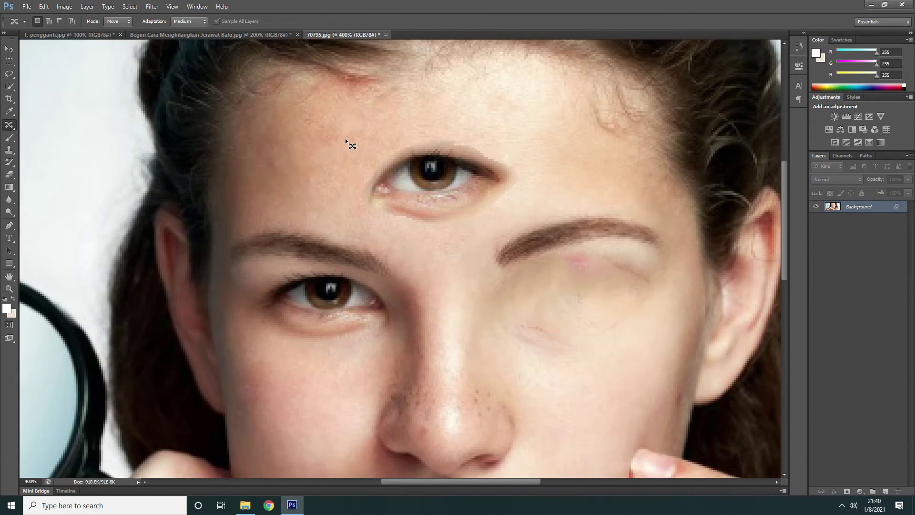
{"action": "scroll", "coordinate": [345, 138], "scroll_direction": "down", "scroll_amount": 1}
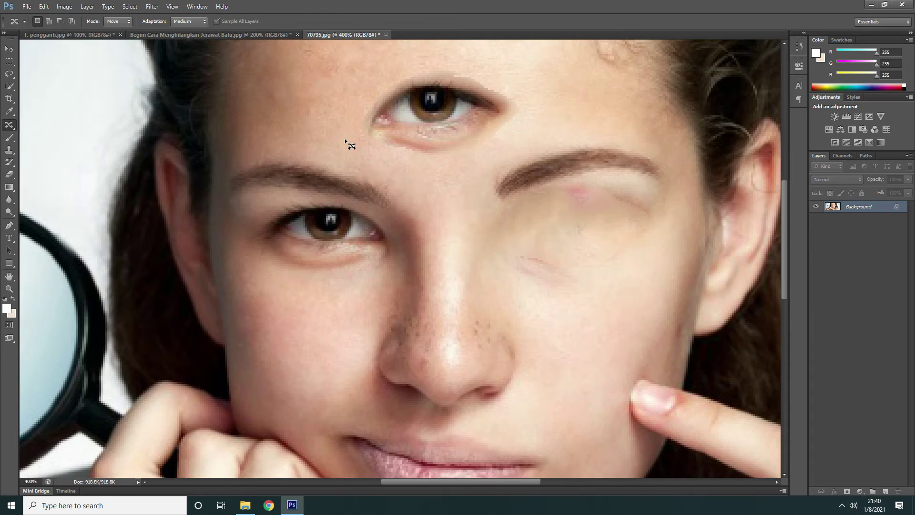
{"action": "scroll", "coordinate": [345, 138], "scroll_direction": "up", "scroll_amount": 2}
{"action": "scroll", "coordinate": [345, 138], "scroll_direction": "up", "scroll_amount": 1}
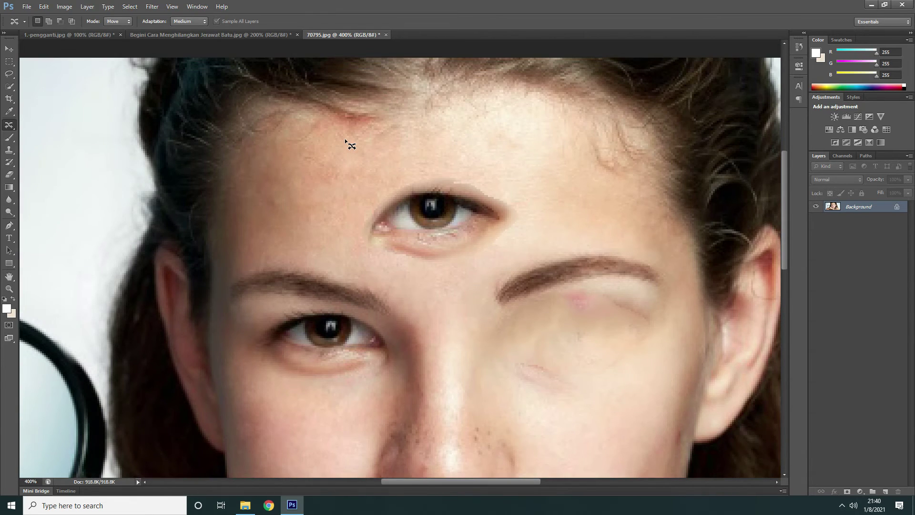
{"action": "scroll", "coordinate": [345, 138], "scroll_direction": "up", "scroll_amount": 1}
{"action": "scroll", "coordinate": [345, 138], "scroll_direction": "down", "scroll_amount": 1}
{"action": "scroll", "coordinate": [344, 138], "scroll_direction": "down", "scroll_amount": 2}
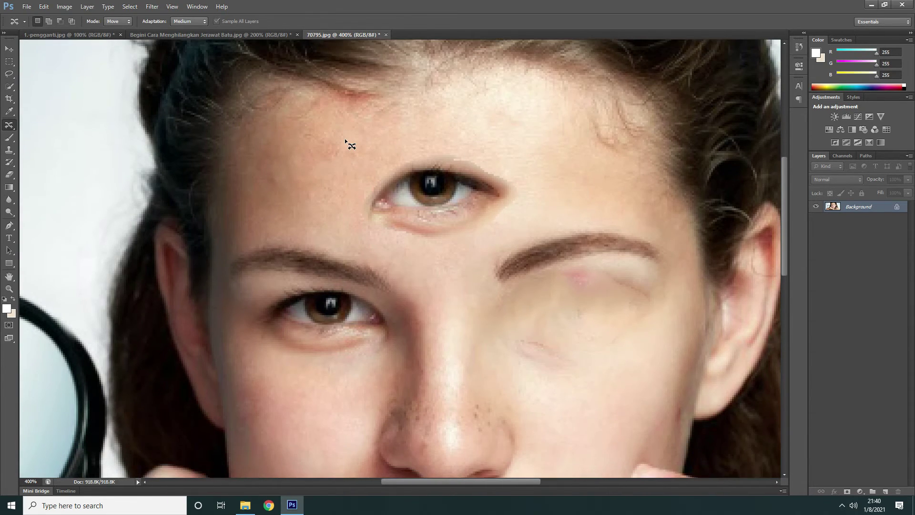
{"action": "scroll", "coordinate": [344, 138], "scroll_direction": "up", "scroll_amount": 2}
{"action": "scroll", "coordinate": [345, 138], "scroll_direction": "down", "scroll_amount": 1}
{"action": "scroll", "coordinate": [350, 144], "scroll_direction": "down", "scroll_amount": 1}
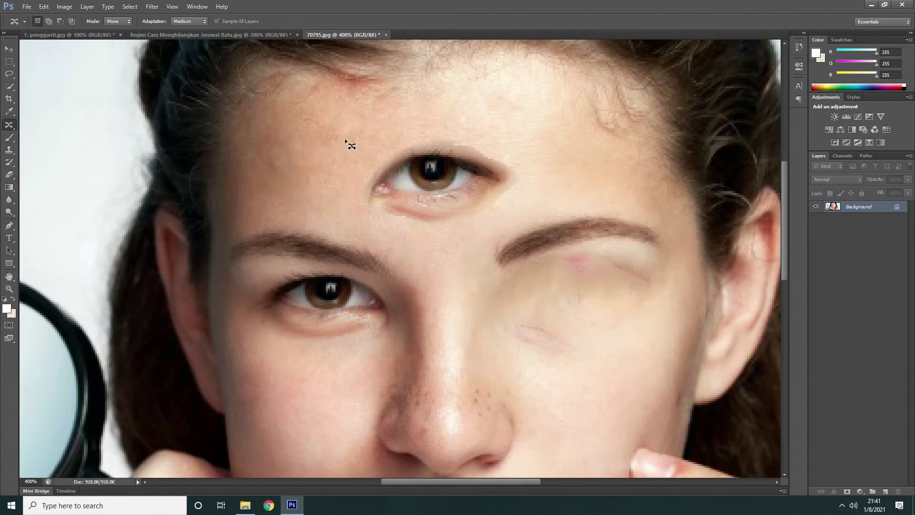
{"action": "scroll", "coordinate": [345, 138], "scroll_direction": "down", "scroll_amount": 1}
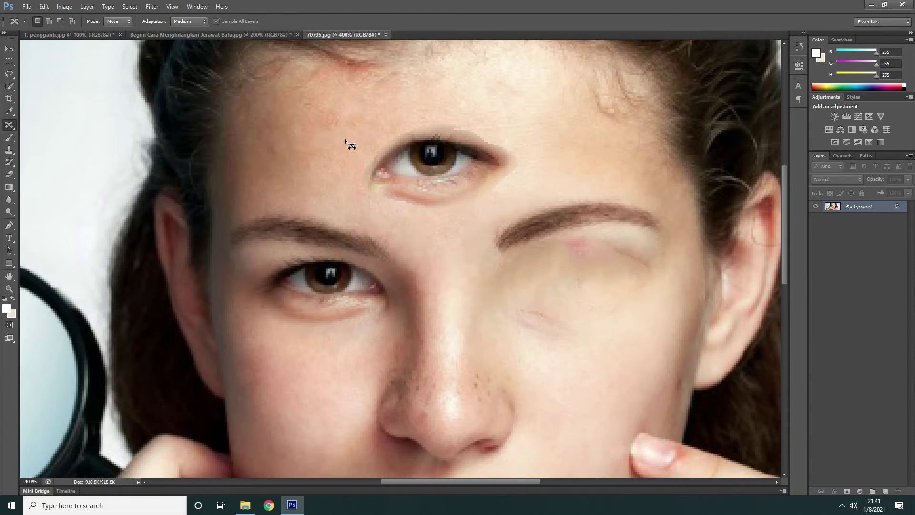
{"action": "scroll", "coordinate": [344, 139], "scroll_direction": "down", "scroll_amount": 1}
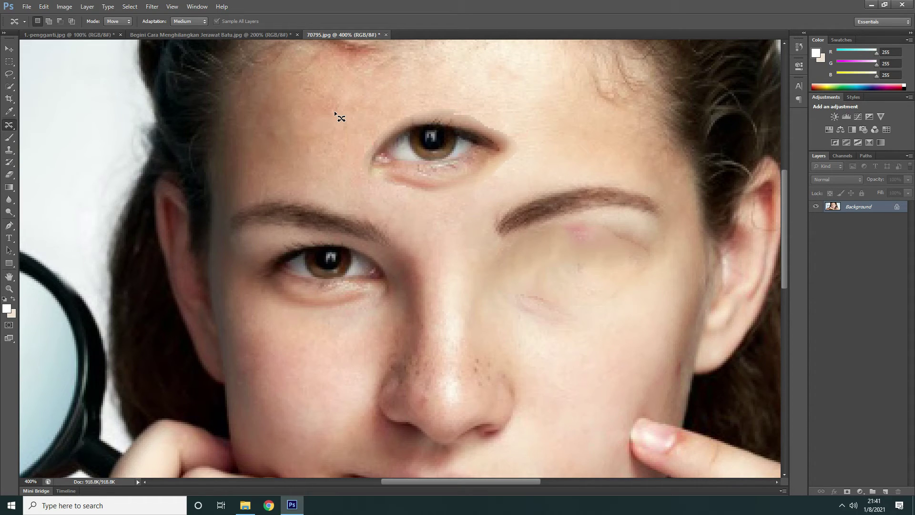
Undo the content-aware move of the eye and clear the selection around it
{"action": "key", "text": "ctrl+alt+z"}
{"action": "key", "text": "ctrl+alt+z"}
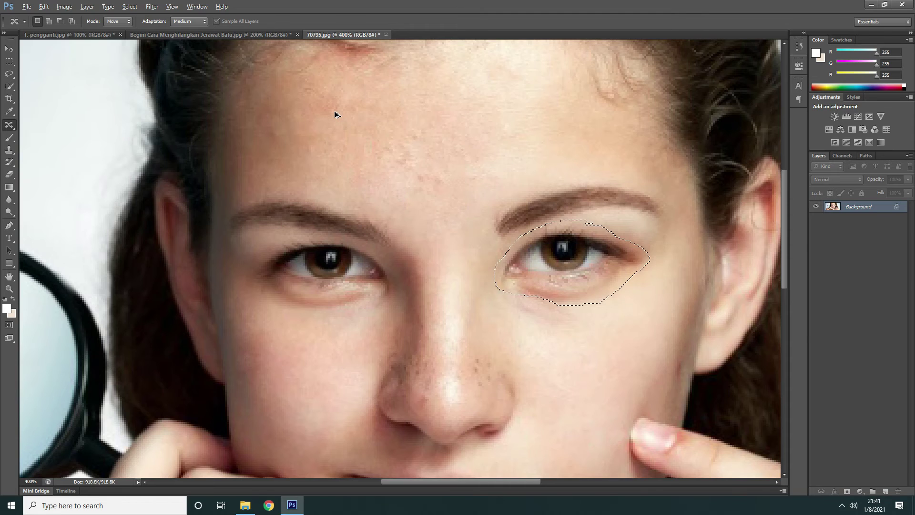
{"action": "key", "text": "ctrl+d"}
View the whole retouched portrait at 100% zoom
{"action": "right_click", "coordinate": [10, 128]}
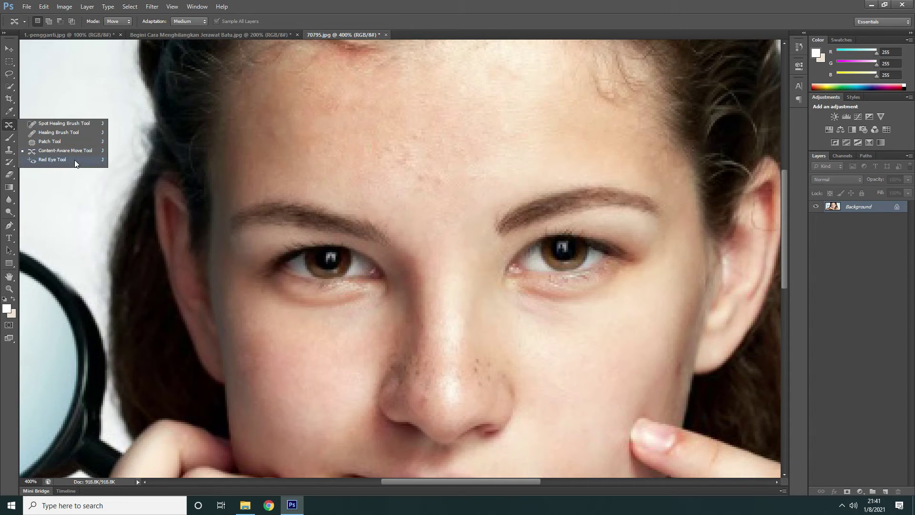
{"action": "left_click", "coordinate": [10, 127]}
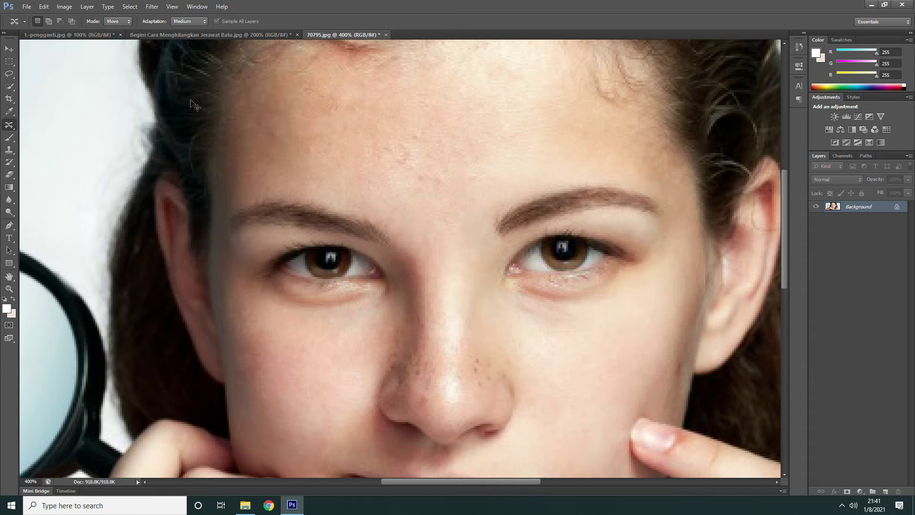
{"action": "key", "text": "ctrl+minus"}
{"action": "key", "text": "ctrl+minus"}
{"action": "key", "text": "ctrl+minus"}
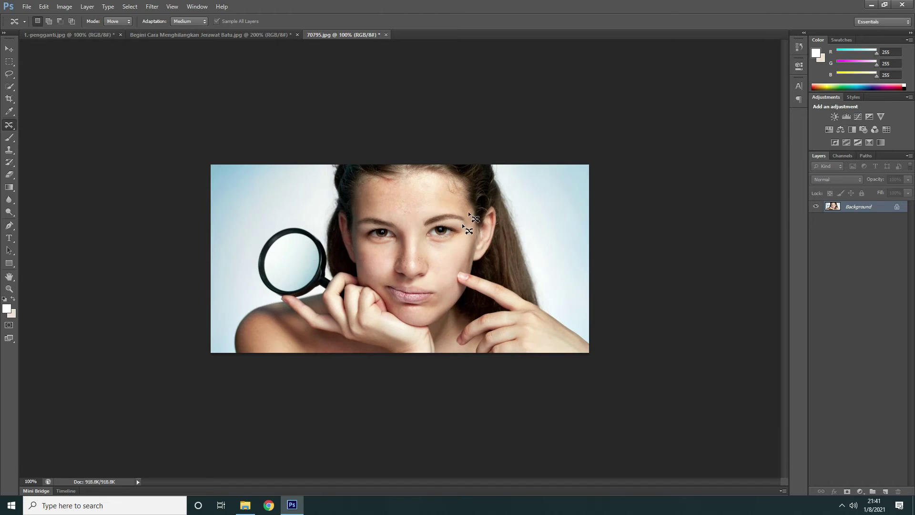
Open the photos IMG_0400.JPG and red-eye-effect.jpg together from the Bahan folder
{"action": "left_click", "coordinate": [10, 50]}
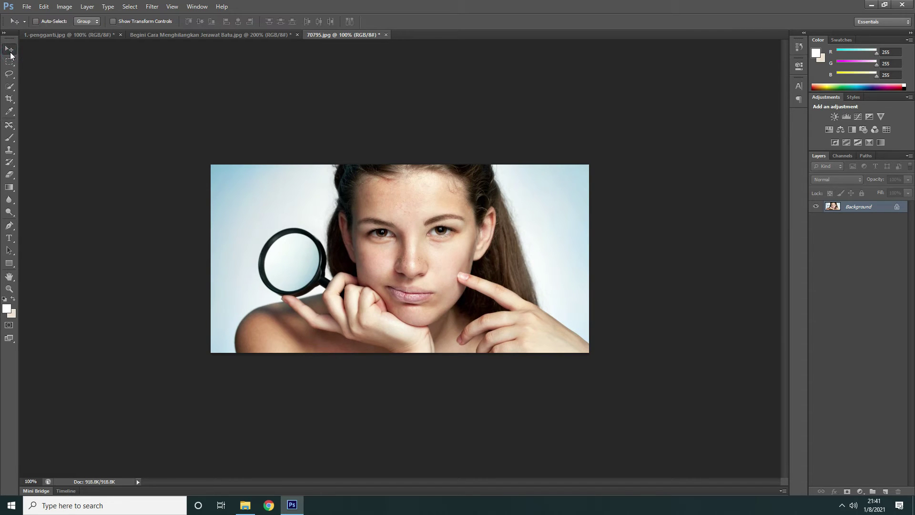
{"action": "key", "text": "ctrl+o"}
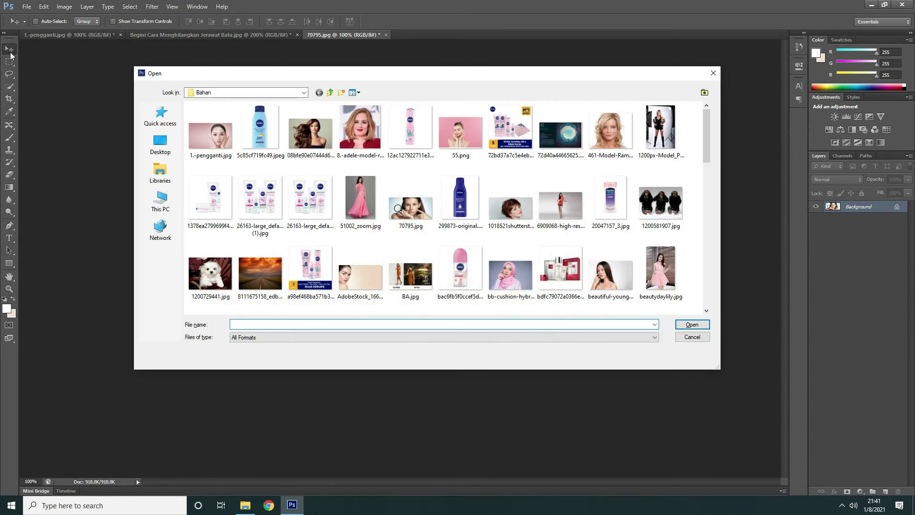
{"action": "scroll", "coordinate": [431, 174], "scroll_direction": "down", "scroll_amount": 10}
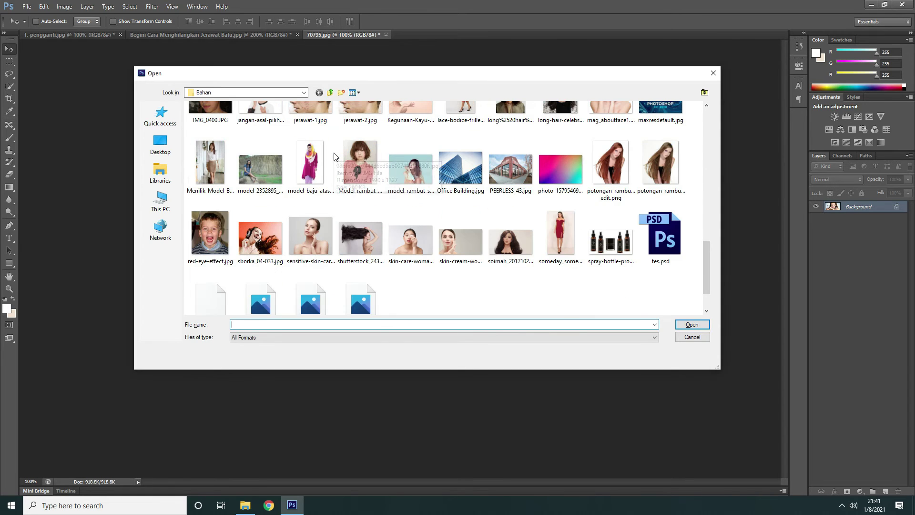
{"action": "scroll", "coordinate": [431, 174], "scroll_direction": "down", "scroll_amount": 1}
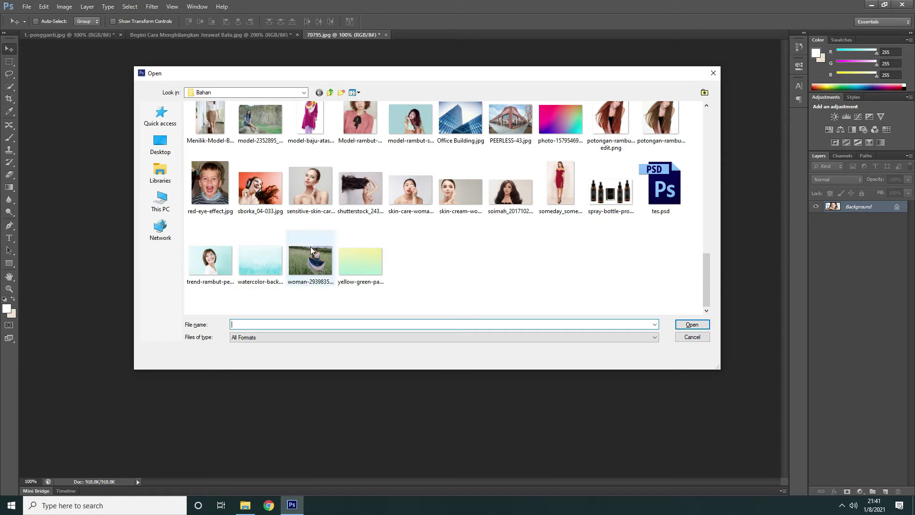
{"action": "left_click", "coordinate": [206, 190]}
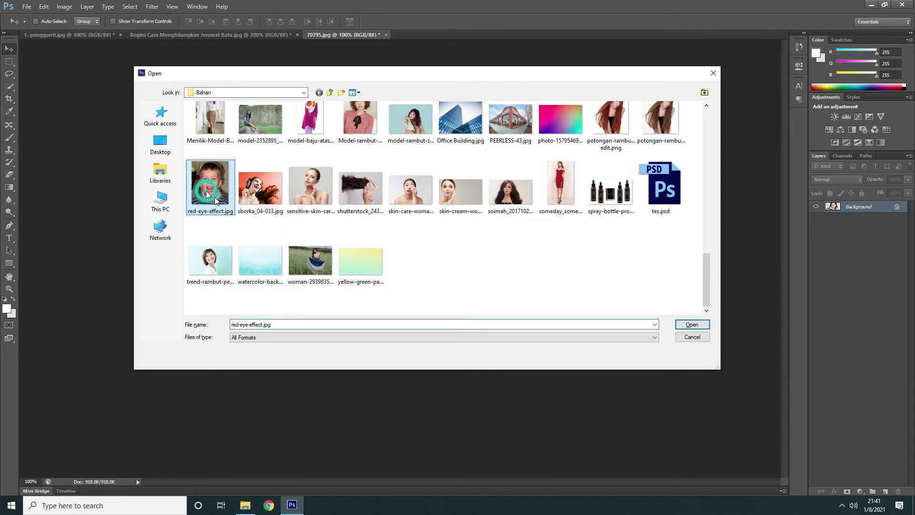
{"action": "scroll", "coordinate": [273, 225], "scroll_direction": "up", "scroll_amount": 5}
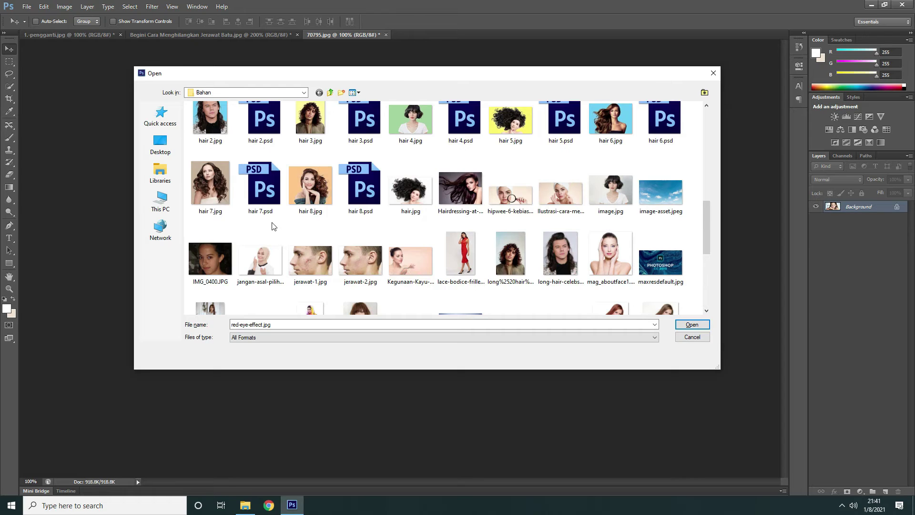
{"action": "left_click", "coordinate": [215, 257], "text": "ctrl"}
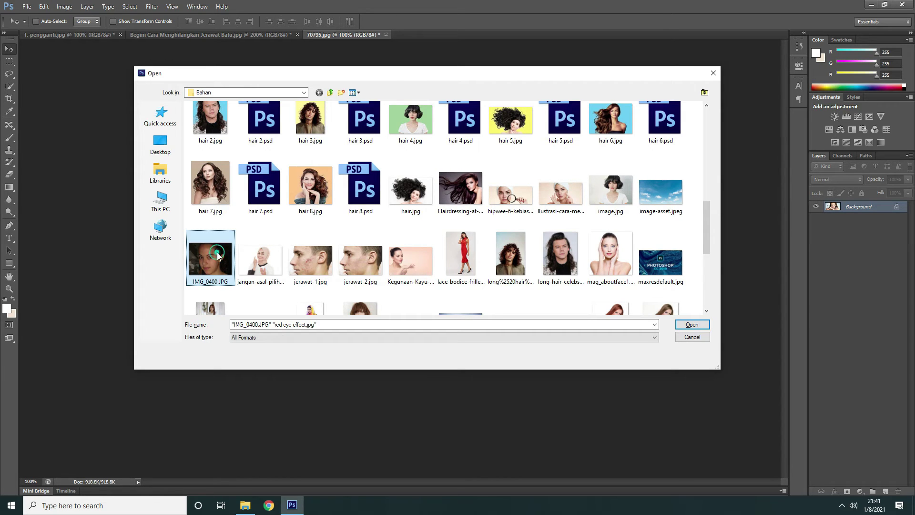
{"action": "scroll", "coordinate": [229, 183], "scroll_direction": "down", "scroll_amount": 5}
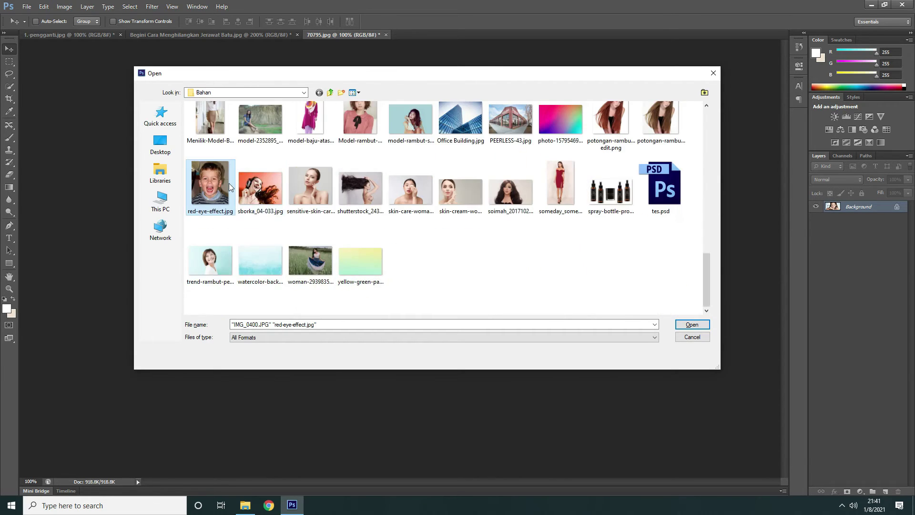
{"action": "scroll", "coordinate": [229, 183], "scroll_direction": "up", "scroll_amount": 3}
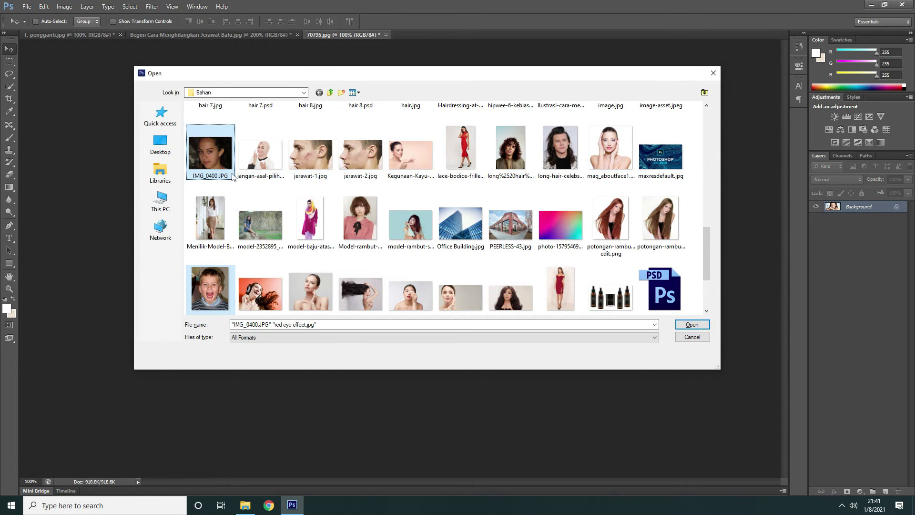
{"action": "left_click", "coordinate": [692, 324]}
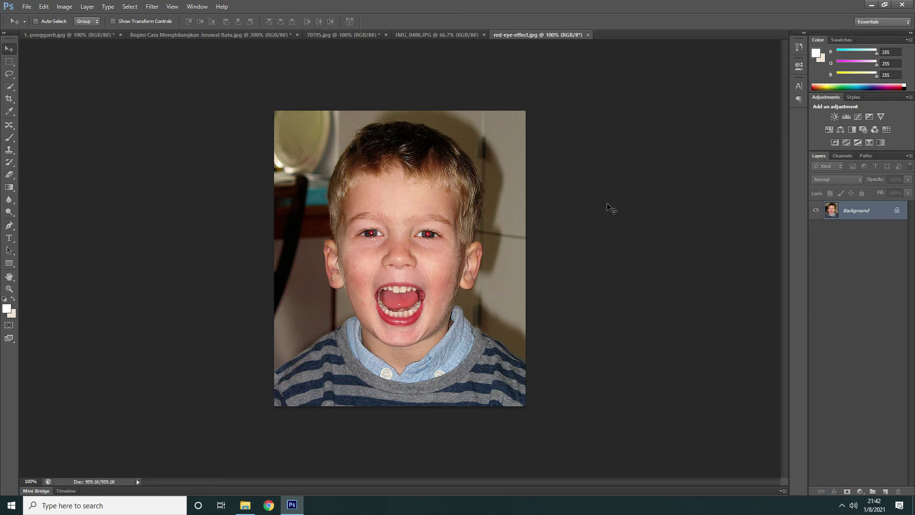
Correct the red pupils of both eyes in the IMG_0400.JPG portrait with the Red Eye tool
{"action": "left_click", "coordinate": [450, 36]}
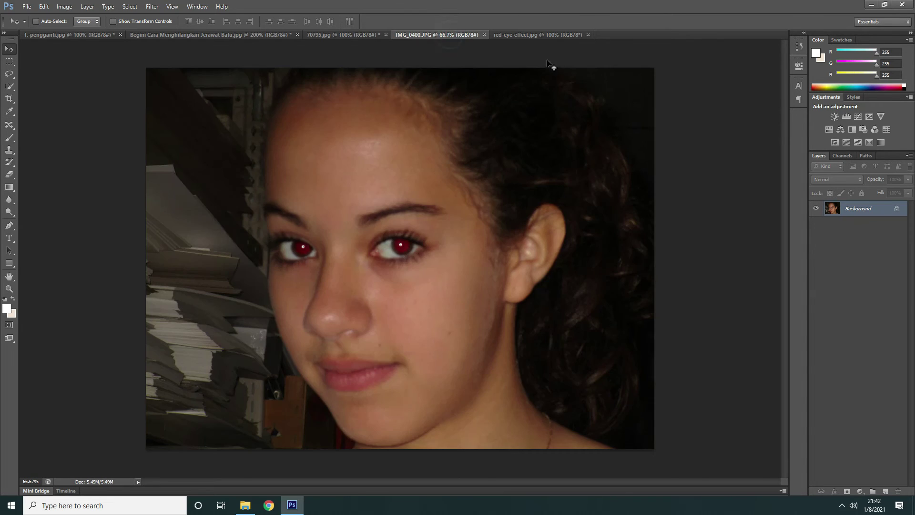
{"action": "left_click", "coordinate": [541, 37]}
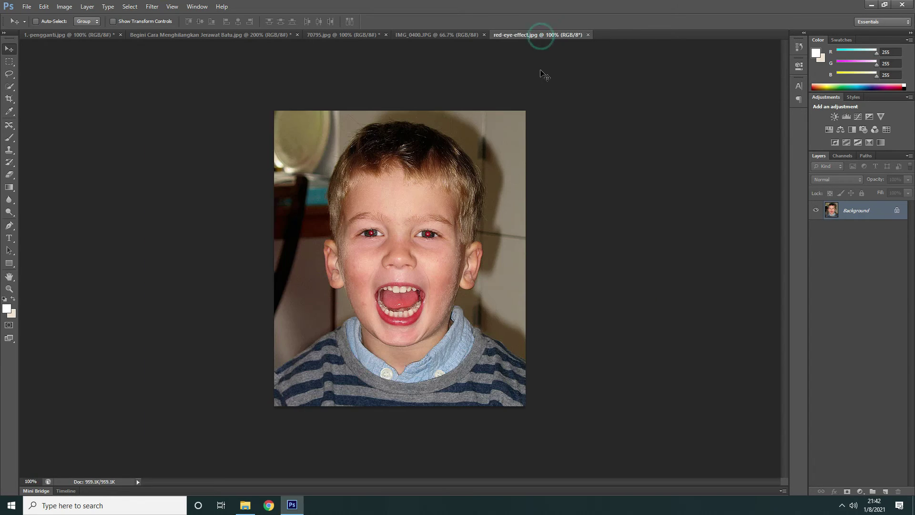
{"action": "left_click", "coordinate": [439, 36]}
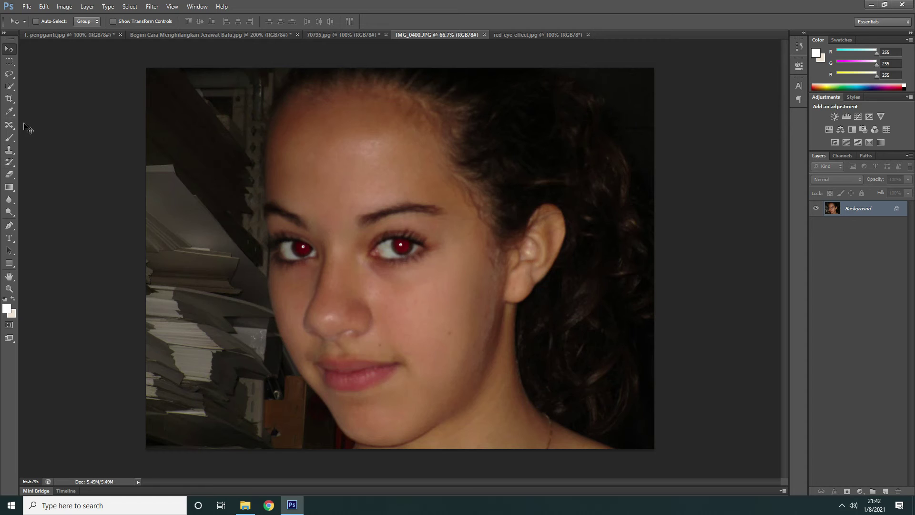
{"action": "left_click", "coordinate": [9, 125]}
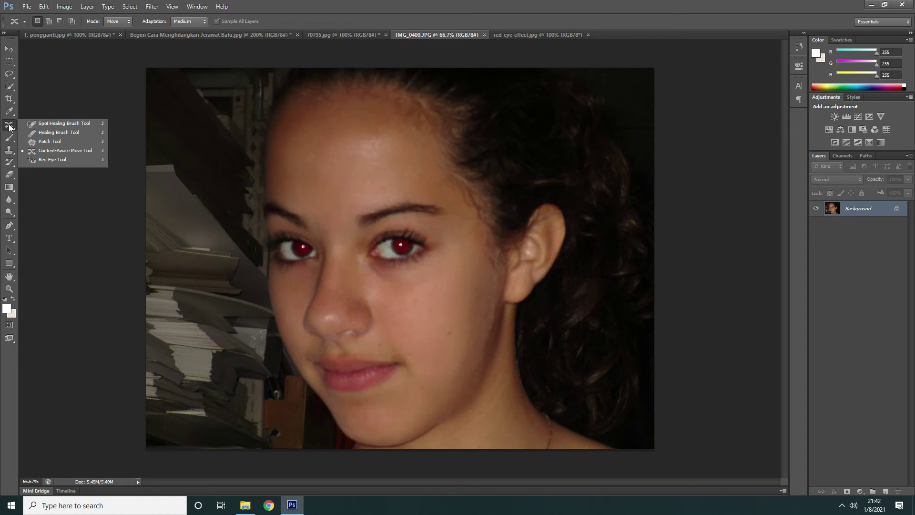
{"action": "left_click", "coordinate": [56, 160]}
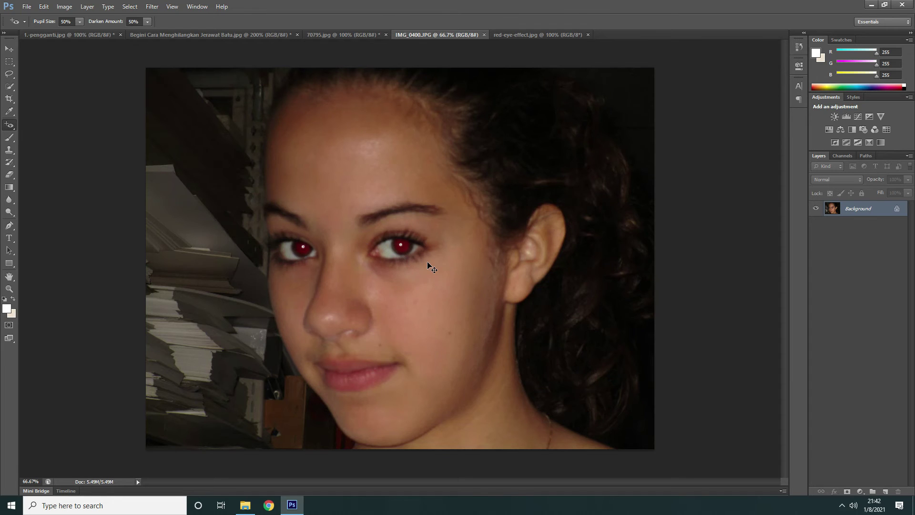
{"action": "key", "text": "ctrl+plus"}
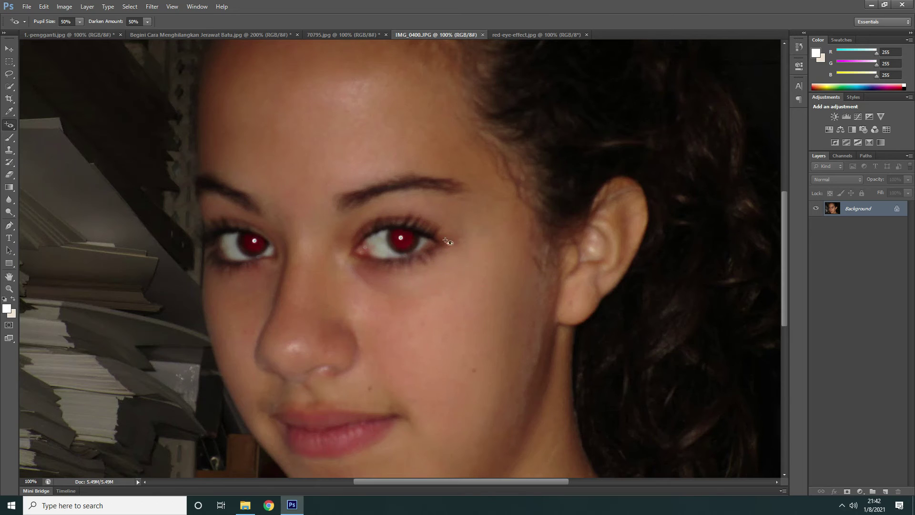
{"action": "scroll", "coordinate": [384, 263], "scroll_direction": "down", "scroll_amount": 3}
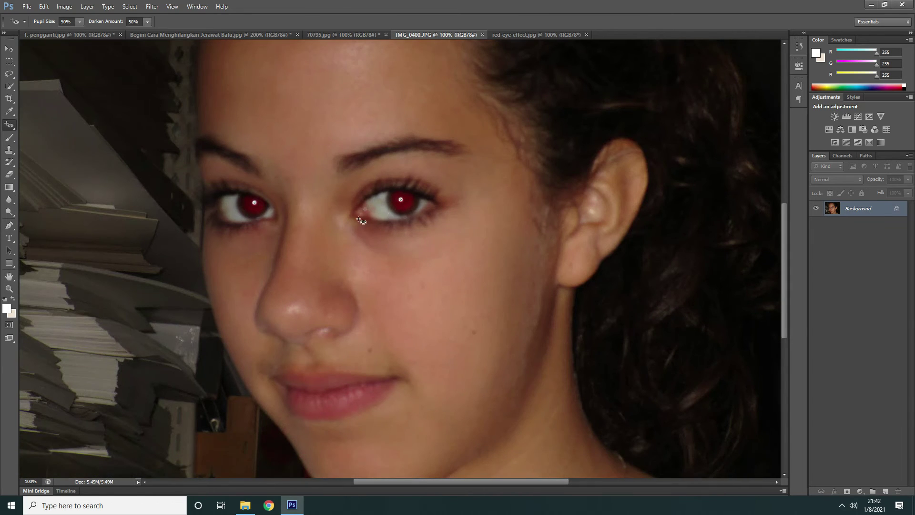
{"action": "scroll", "coordinate": [350, 209], "scroll_direction": "down", "scroll_amount": 1}
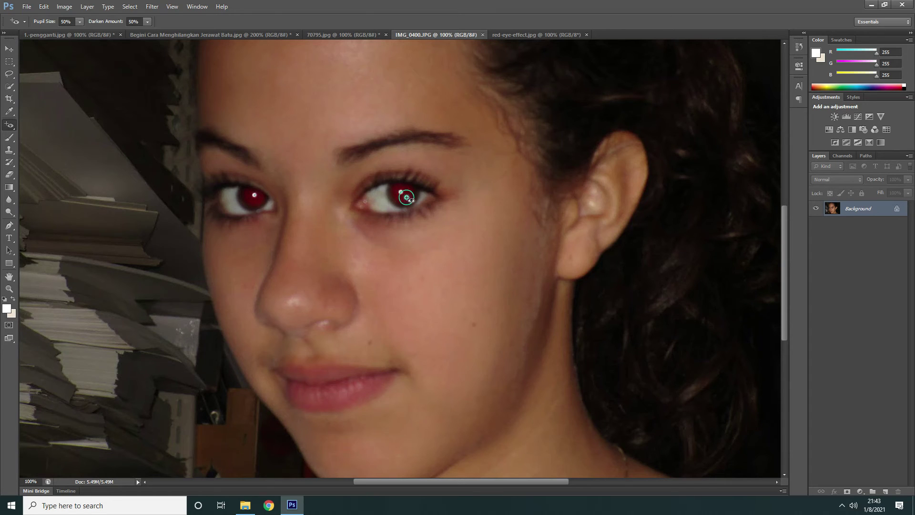
{"action": "left_click", "coordinate": [407, 198]}
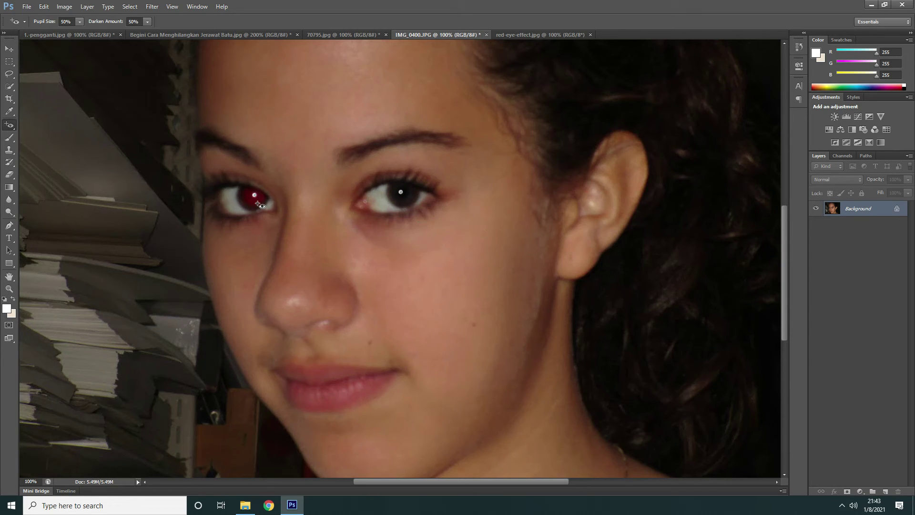
{"action": "left_click", "coordinate": [259, 206]}
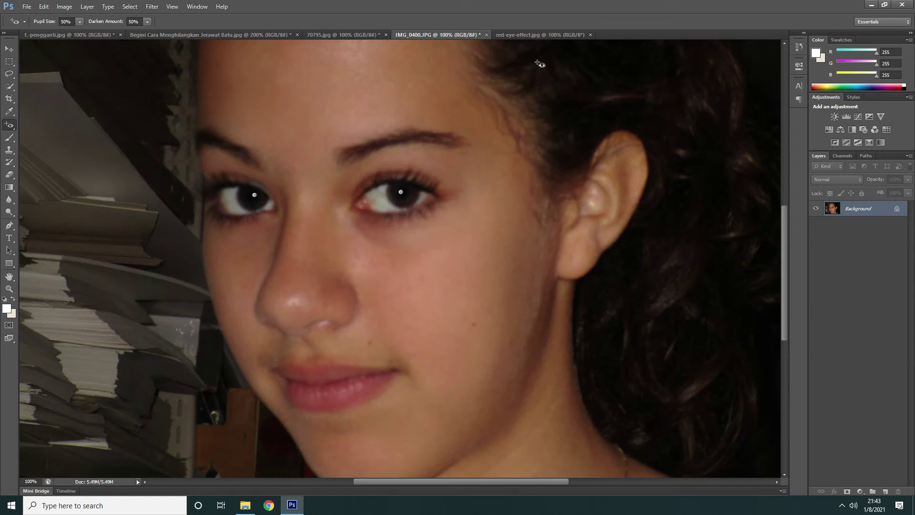
Remove the red-eye effect from both of the boy's eyes in red-eye-effect.jpg and return to 100% zoom
{"action": "left_click", "coordinate": [550, 38]}
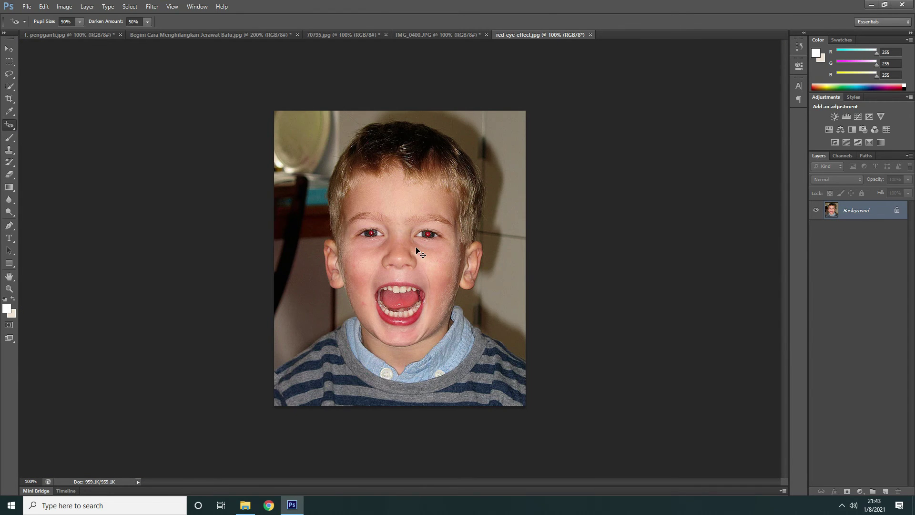
{"action": "key", "text": "ctrl+plus"}
{"action": "key", "text": "ctrl+plus"}
{"action": "scroll", "coordinate": [443, 216], "scroll_direction": "up", "scroll_amount": 2}
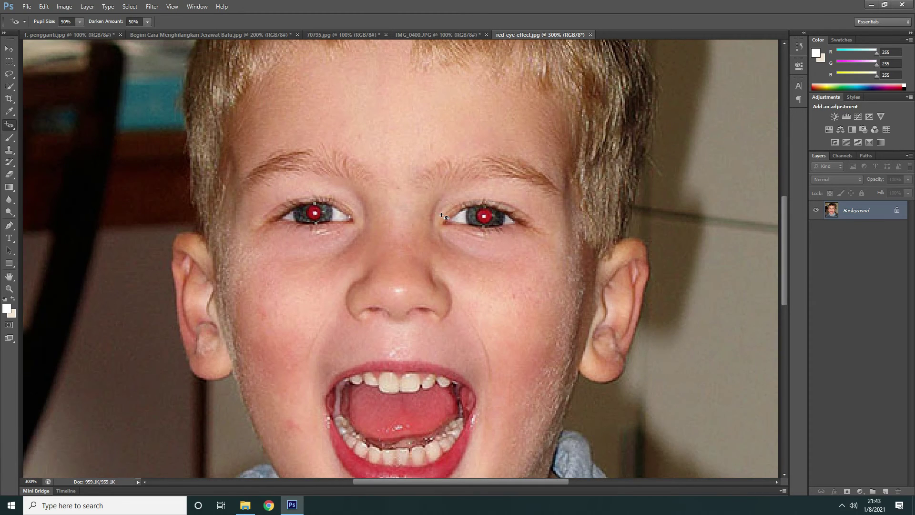
{"action": "scroll", "coordinate": [442, 216], "scroll_direction": "up", "scroll_amount": 2}
{"action": "scroll", "coordinate": [442, 215], "scroll_direction": "down", "scroll_amount": 5}
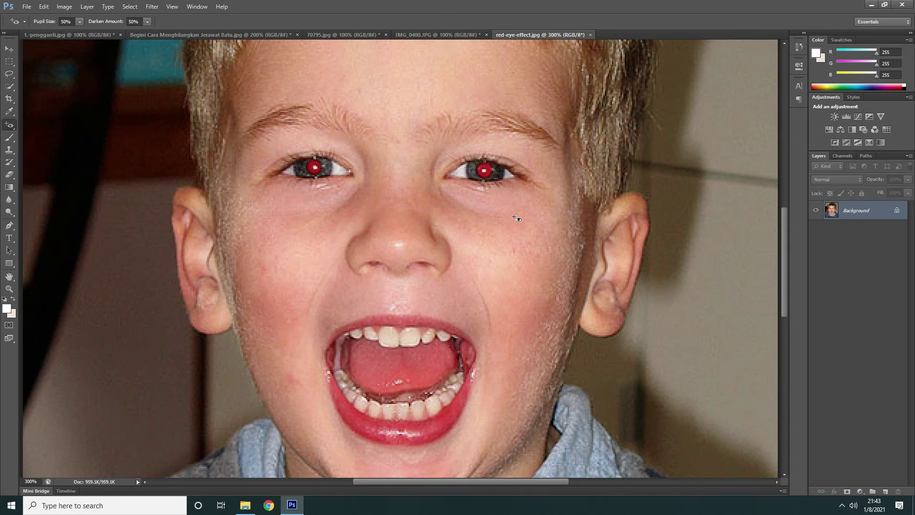
{"action": "scroll", "coordinate": [514, 217], "scroll_direction": "down", "scroll_amount": 1}
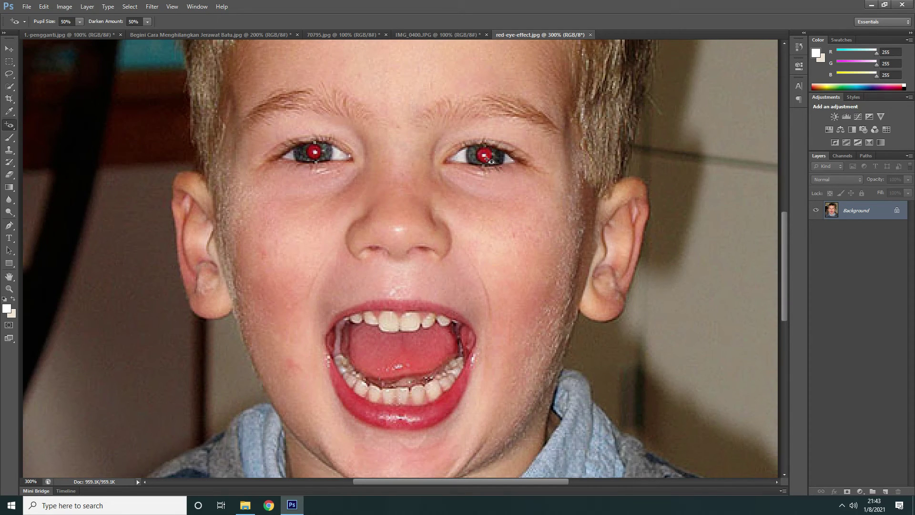
{"action": "left_click", "coordinate": [485, 156]}
{"action": "left_click", "coordinate": [312, 153]}
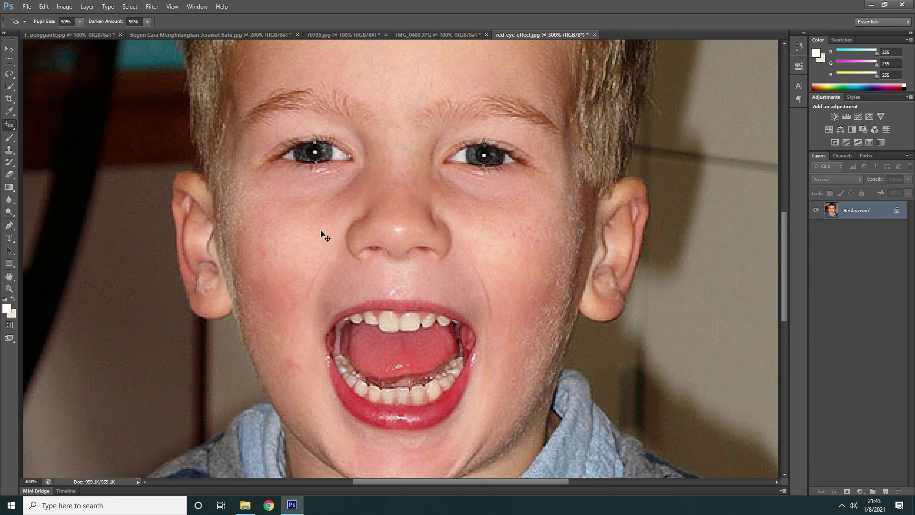
{"action": "key", "text": "ctrl+minus"}
{"action": "key", "text": "ctrl+minus"}
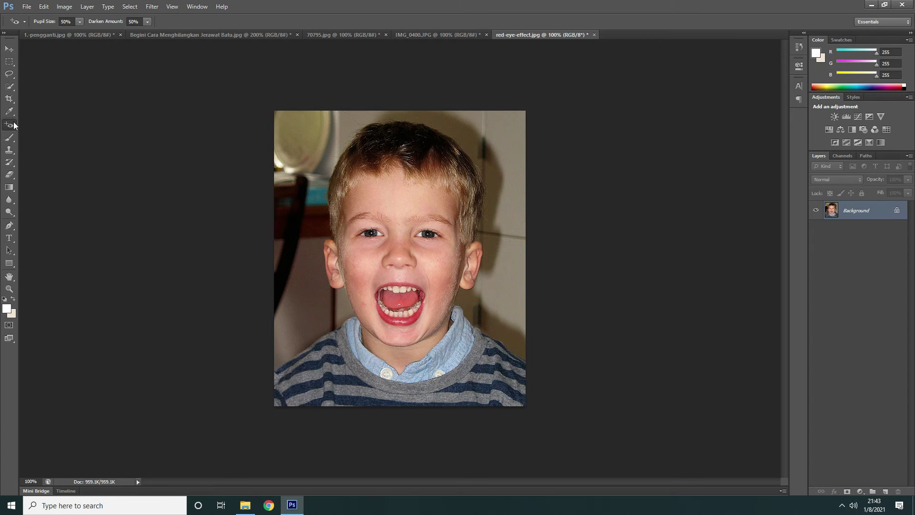
Open the acne portrait Cara Menghilangkan Jerawat di Wajah Menggunakan Cuka Apel.jpg from the Bahan folder
{"action": "left_click", "coordinate": [10, 152]}
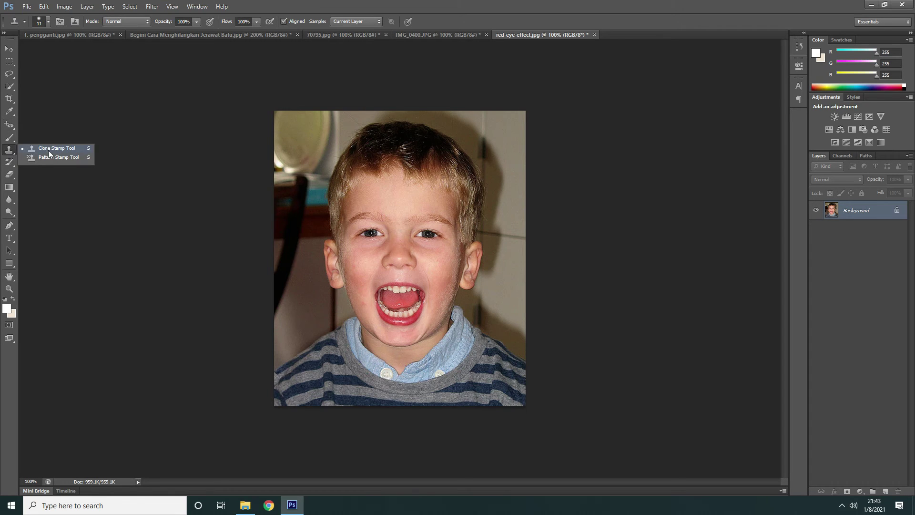
{"action": "left_click", "coordinate": [9, 49]}
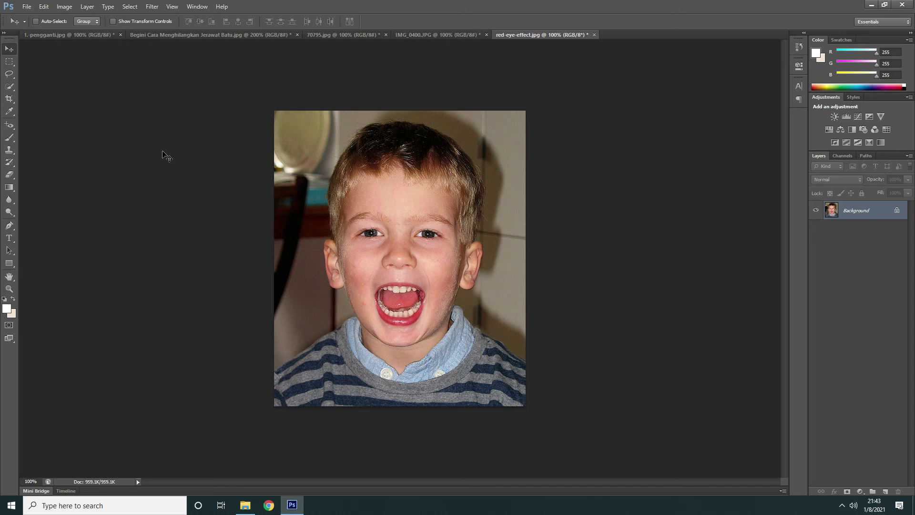
{"action": "key", "text": "ctrl+o"}
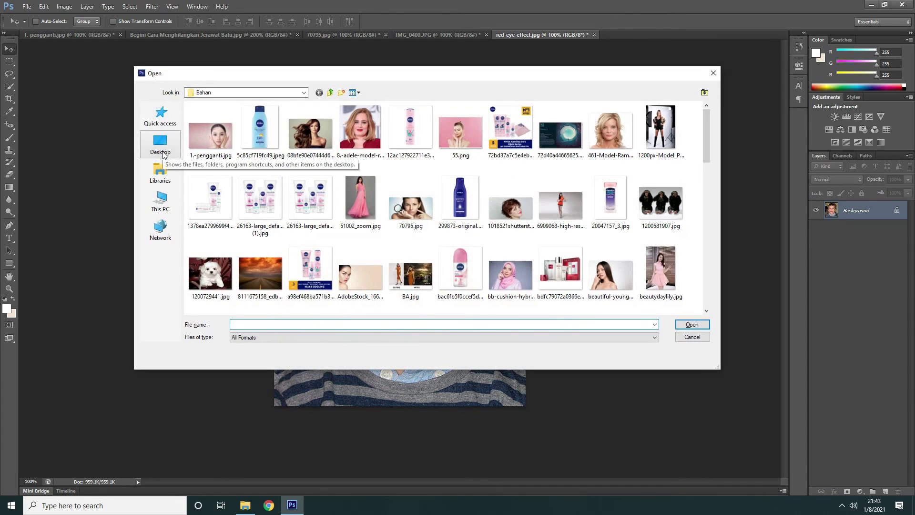
{"action": "scroll", "coordinate": [439, 162], "scroll_direction": "down", "scroll_amount": 2}
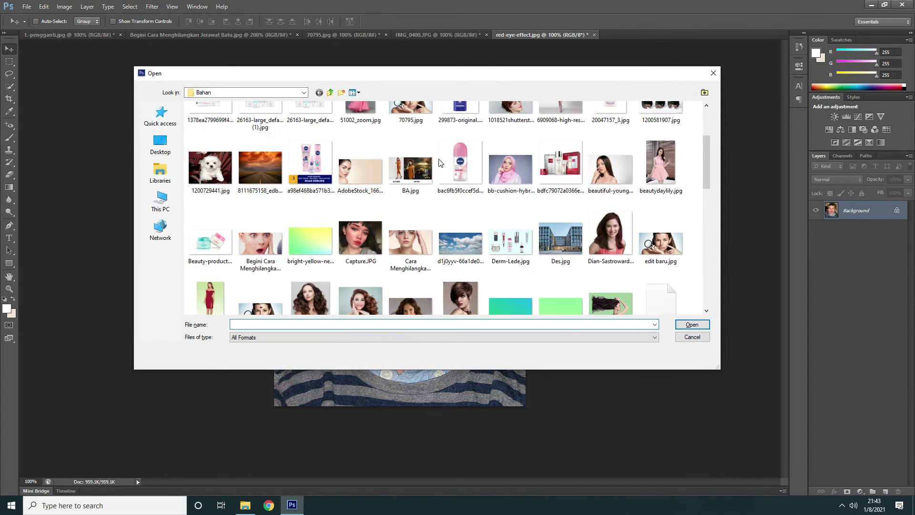
{"action": "scroll", "coordinate": [438, 143], "scroll_direction": "down", "scroll_amount": 2}
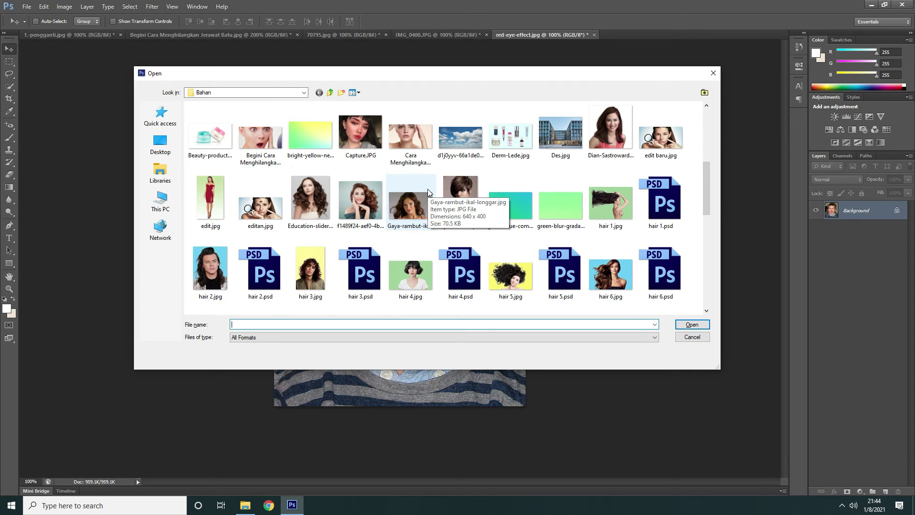
{"action": "scroll", "coordinate": [428, 190], "scroll_direction": "up", "scroll_amount": 5}
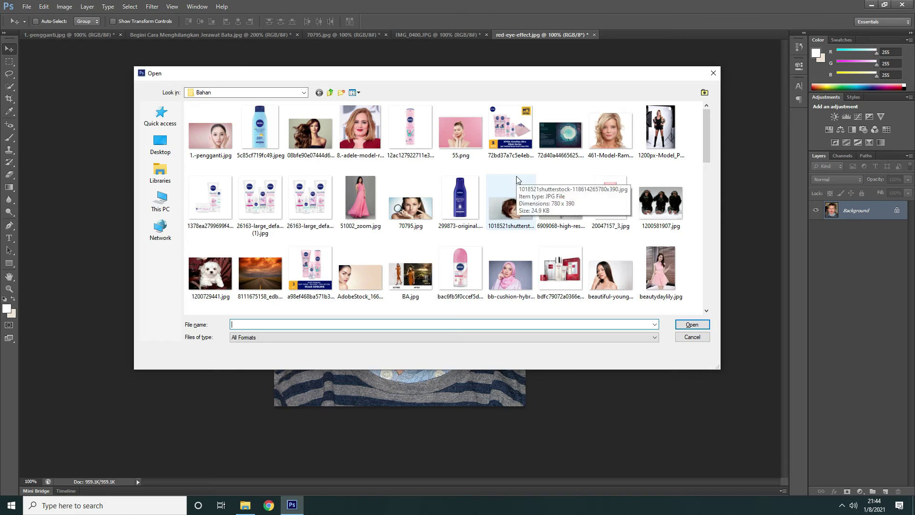
{"action": "scroll", "coordinate": [515, 169], "scroll_direction": "down", "scroll_amount": 2}
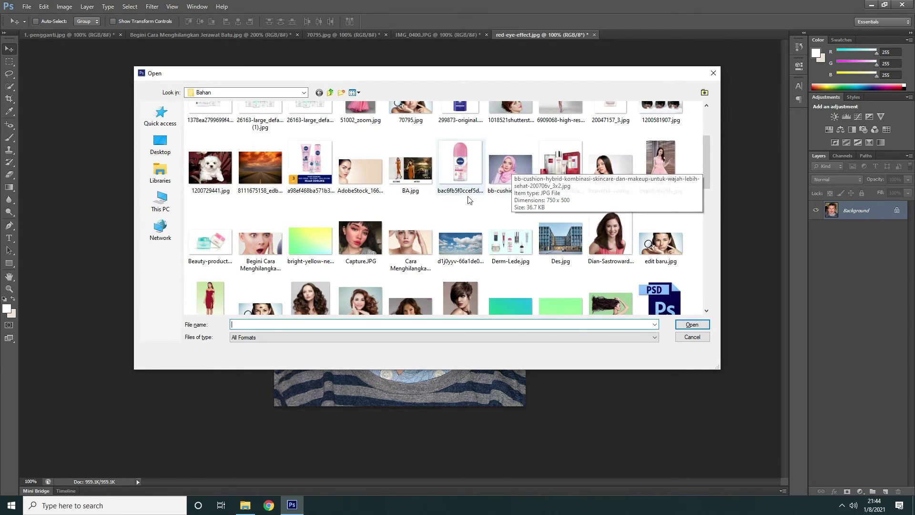
{"action": "left_click", "coordinate": [411, 245]}
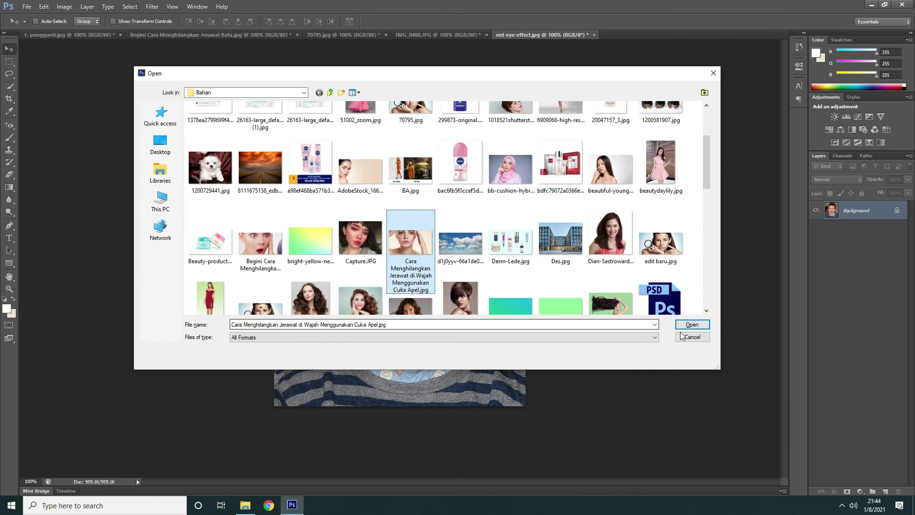
{"action": "left_click", "coordinate": [692, 325]}
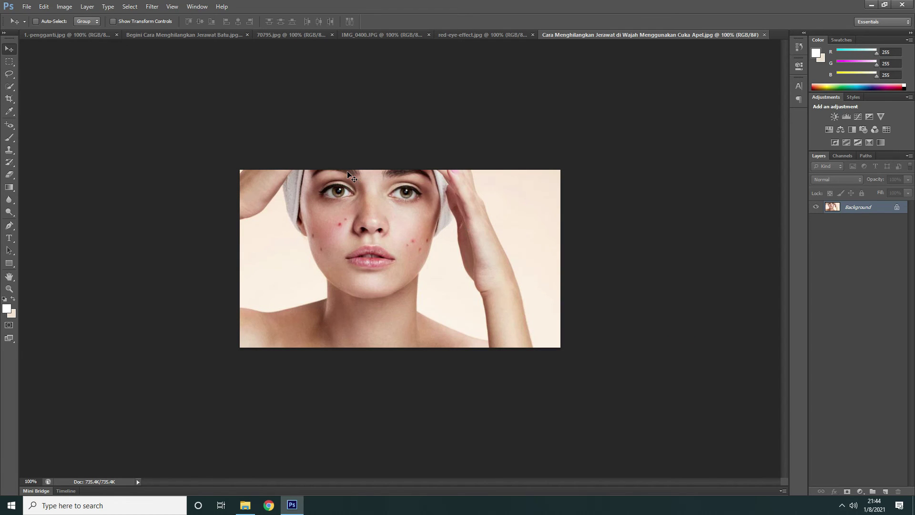
Choose the Clone Stamp tool and set its brush to 14 px size and 51% hardness
{"action": "key", "text": "ctrl+plus"}
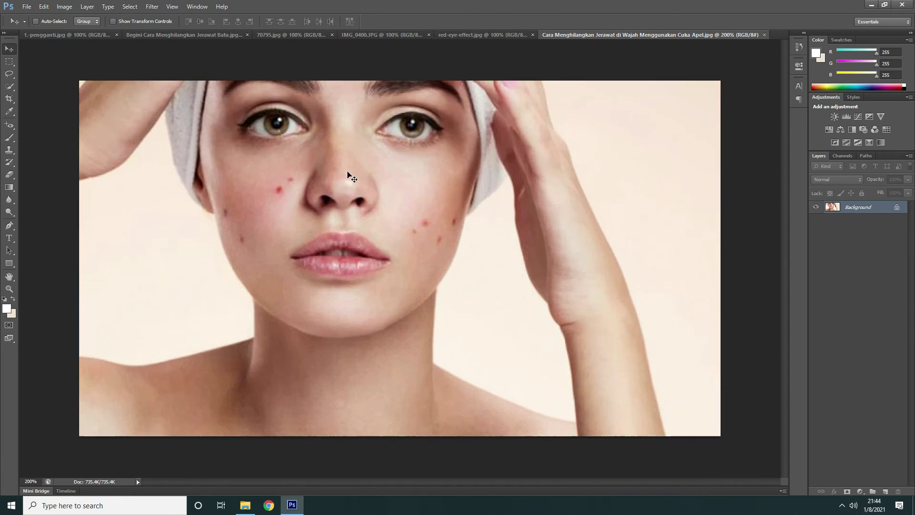
{"action": "key", "text": "ctrl+plus"}
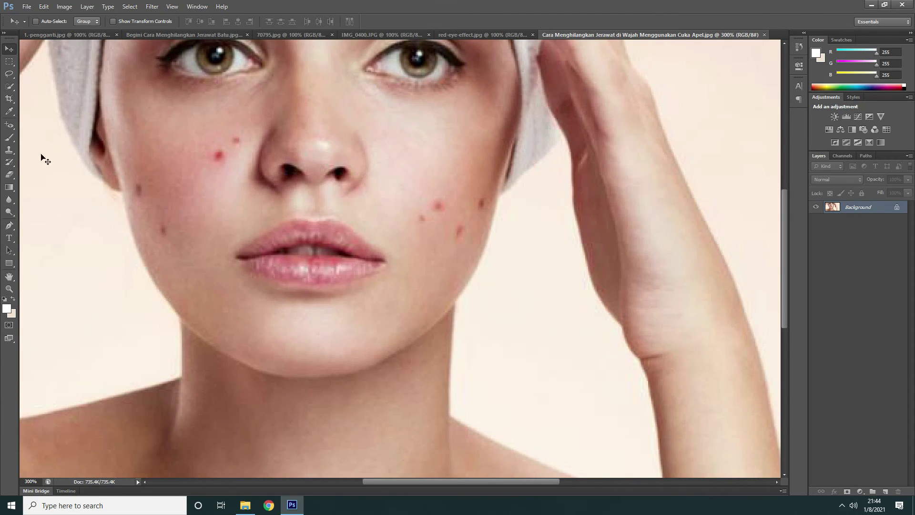
{"action": "left_click", "coordinate": [12, 151]}
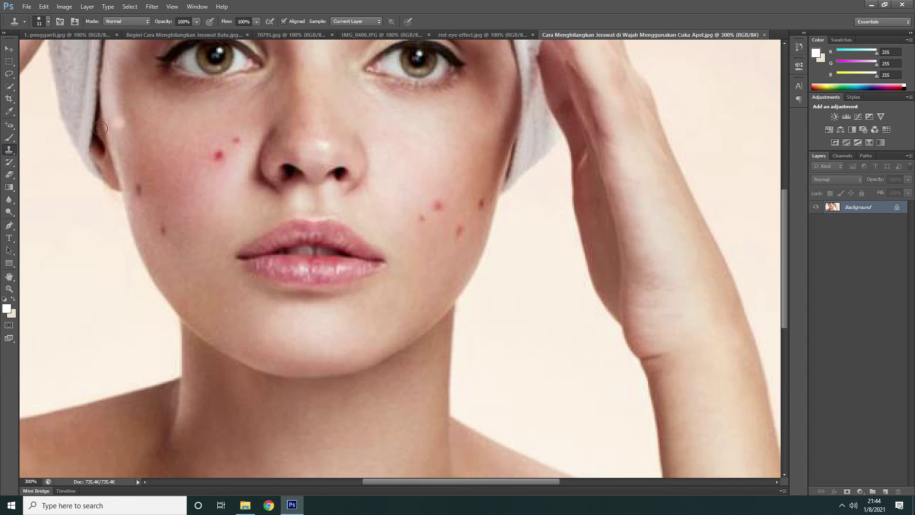
{"action": "left_click", "coordinate": [9, 151]}
{"action": "left_click", "coordinate": [30, 149]}
{"action": "left_click", "coordinate": [49, 21]}
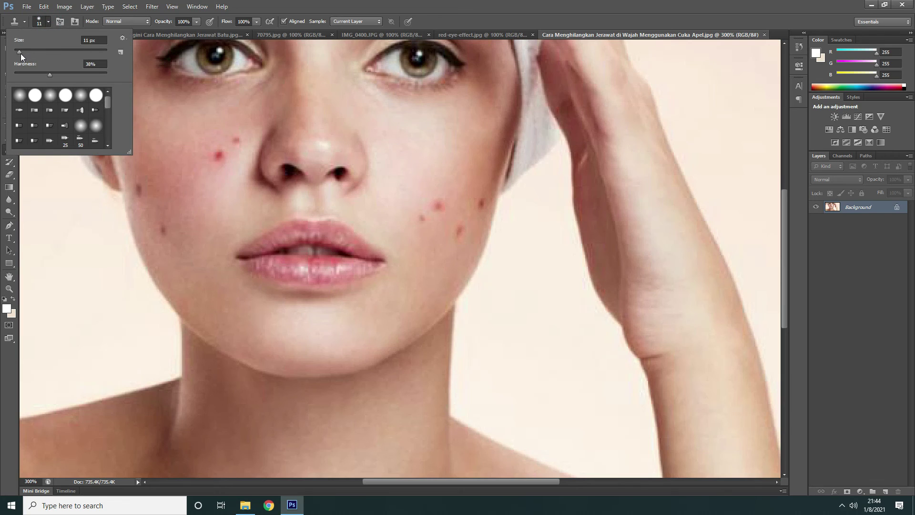
{"action": "left_click_drag", "start_coordinate": [20, 52], "coordinate": [50, 75]}
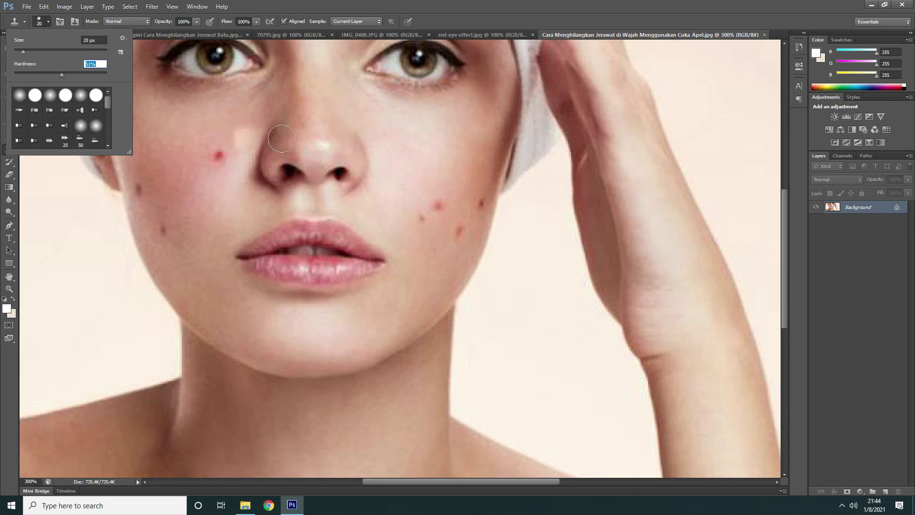
{"action": "left_click", "coordinate": [22, 52]}
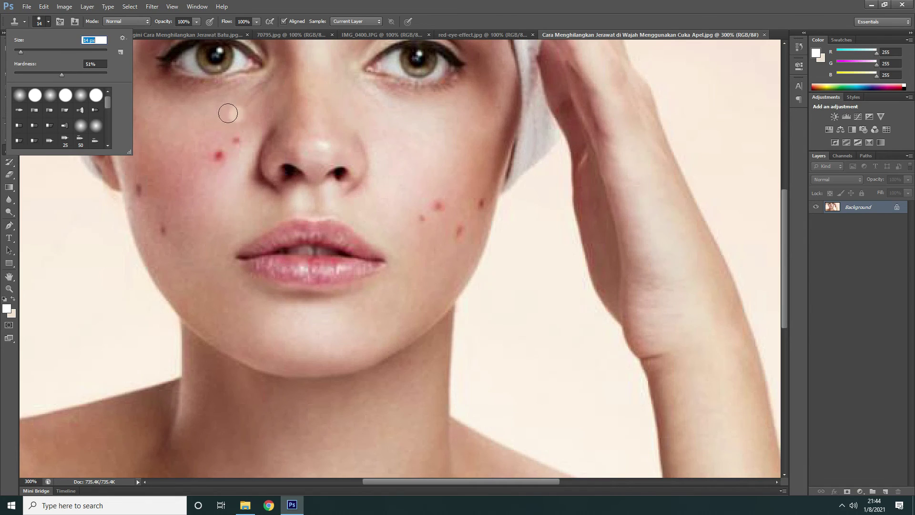
Try the Healing Brush on the large red spot beside the nose, using skin sampled just above it, and undo the stroke
{"action": "right_click", "coordinate": [3, 152]}
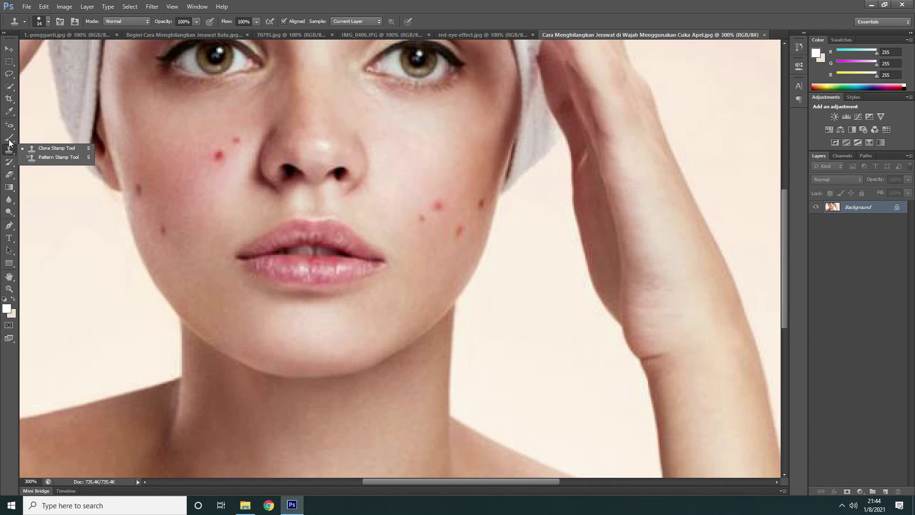
{"action": "left_click", "coordinate": [12, 125]}
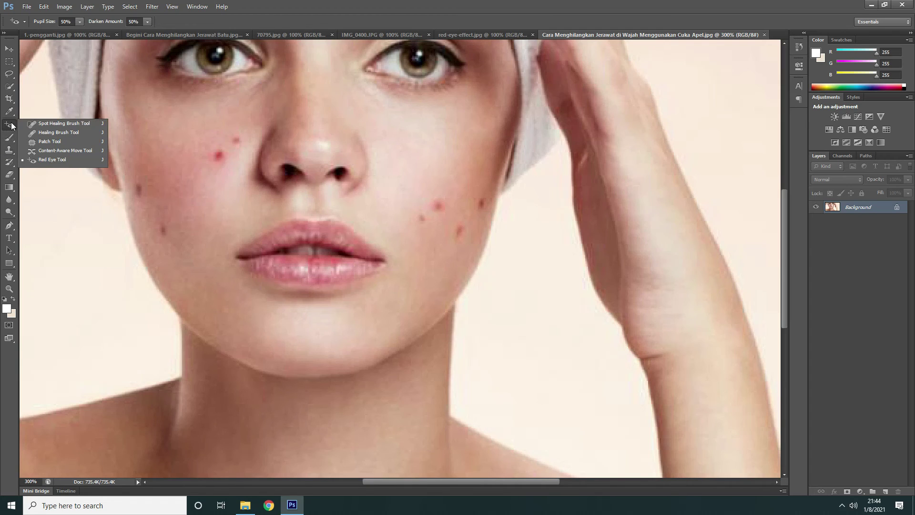
{"action": "left_click", "coordinate": [64, 135]}
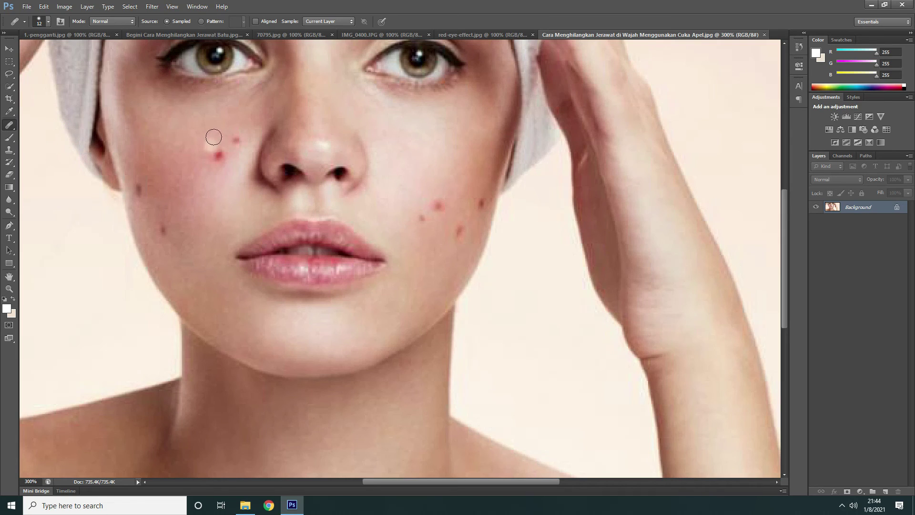
{"action": "left_click", "coordinate": [173, 144]}
{"action": "key", "text": "ctrl+z"}
{"action": "left_click", "coordinate": [209, 129], "text": "alt"}
{"action": "left_click", "coordinate": [219, 156]}
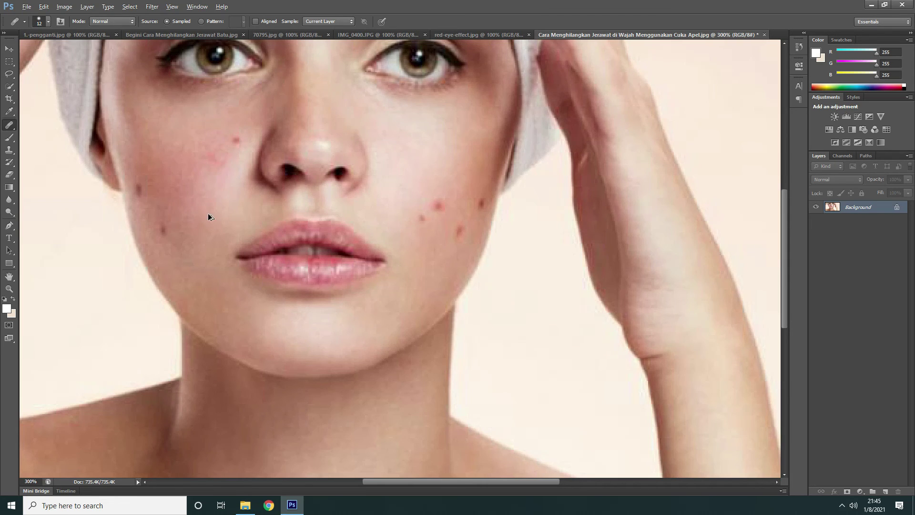
{"action": "key", "text": "ctrl+z"}
Set the Healing Brush size to 15 px and test it on the large red cheek spot, undoing the test stroke
{"action": "right_click", "coordinate": [202, 177], "text": "alt"}
{"action": "left_click", "coordinate": [42, 21]}
{"action": "left_click_drag", "start_coordinate": [19, 50], "coordinate": [21, 51]}
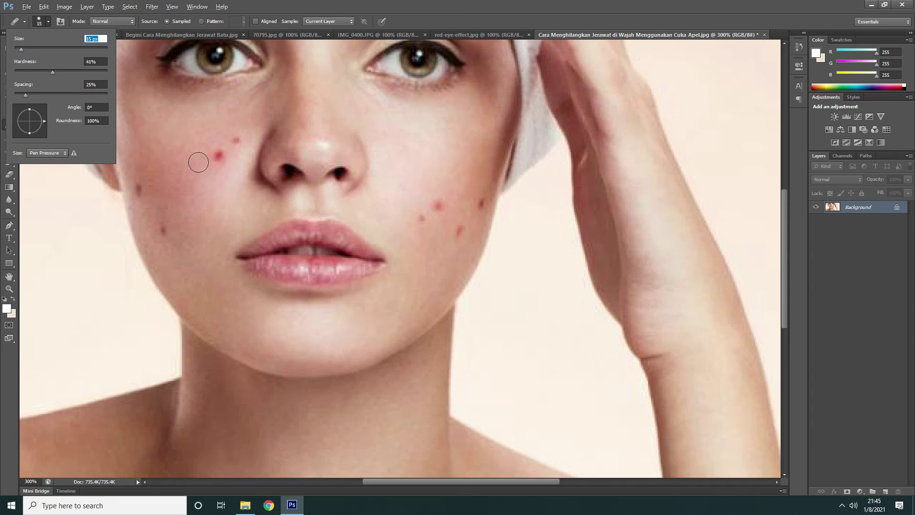
{"action": "left_click", "coordinate": [217, 155]}
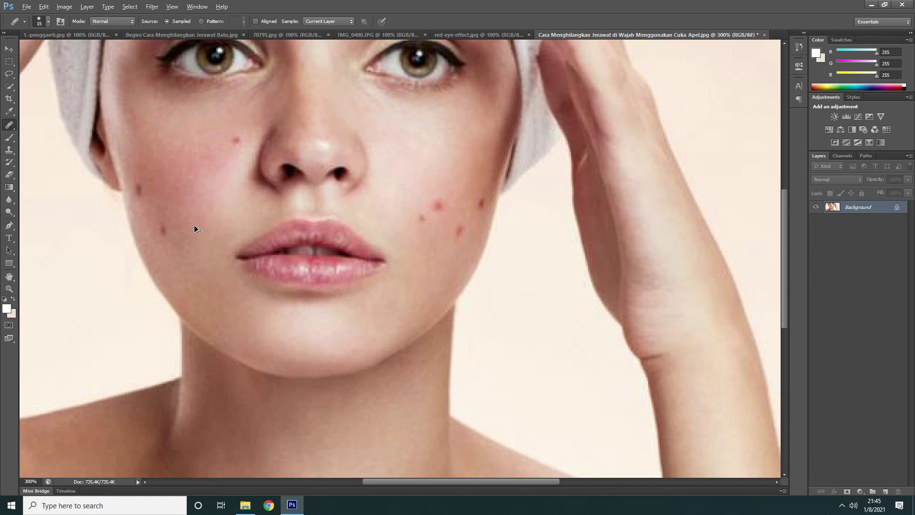
{"action": "key", "text": "ctrl+z"}
Try to cover the large red cheek spot with the Clone Stamp, using skin sampled below it, and undo the stroke
{"action": "left_click", "coordinate": [10, 149]}
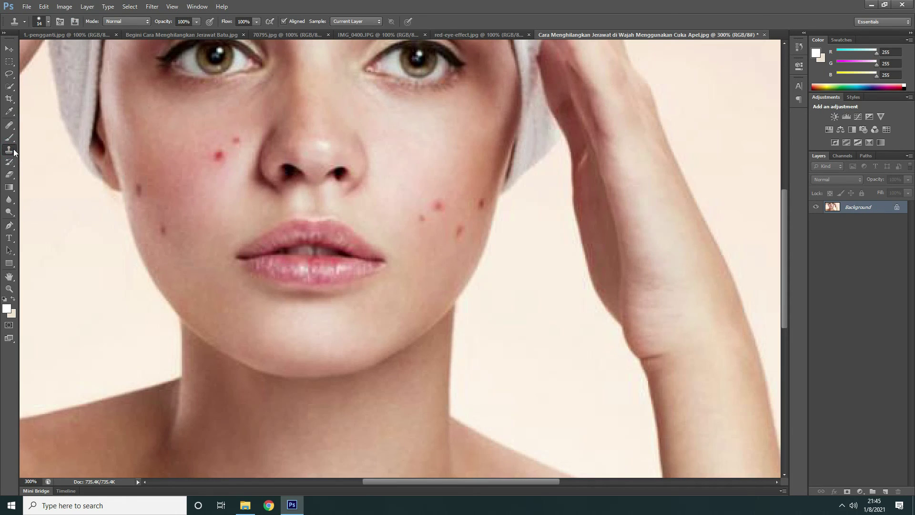
{"action": "right_click", "coordinate": [11, 150]}
{"action": "left_click", "coordinate": [28, 149]}
{"action": "left_click", "coordinate": [220, 156]}
{"action": "left_click", "coordinate": [201, 196], "text": "alt"}
{"action": "left_click_drag", "start_coordinate": [209, 170], "coordinate": [225, 167]}
{"action": "key", "text": "ctrl+z"}
Try cloning skin from different parts of the cheek and under the eye over the large red spot, undoing each attempt
{"action": "key", "text": "ctrl+plus"}
{"action": "scroll", "coordinate": [160, 188], "scroll_direction": "up", "scroll_amount": 3}
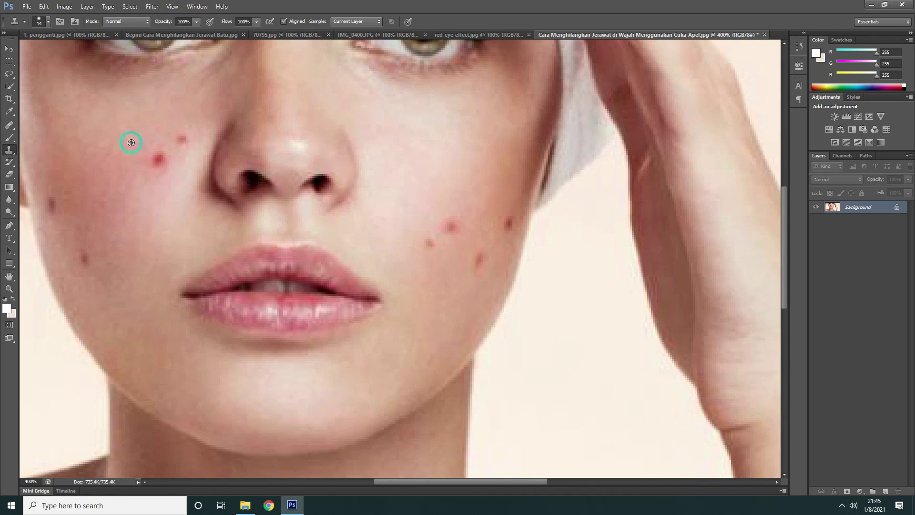
{"action": "left_click", "coordinate": [157, 160]}
{"action": "key", "text": "ctrl+z"}
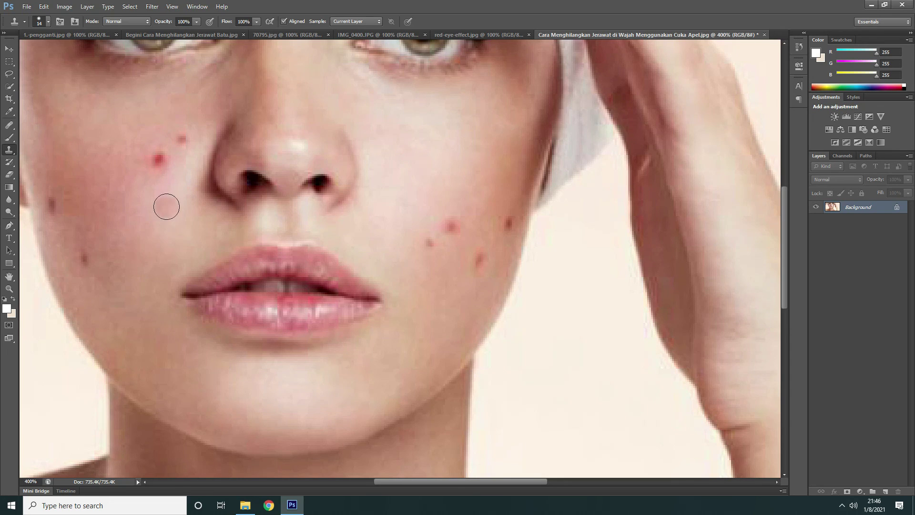
{"action": "left_click", "coordinate": [161, 160]}
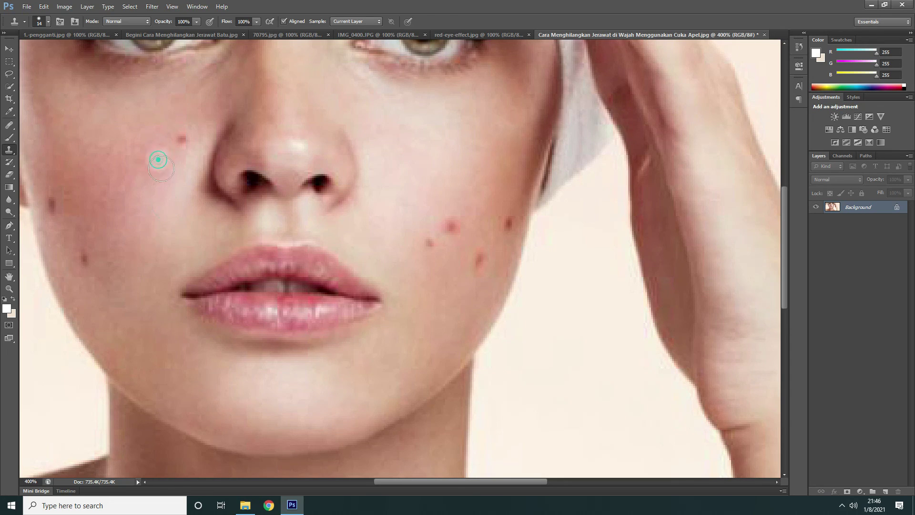
{"action": "key", "text": "ctrl+z"}
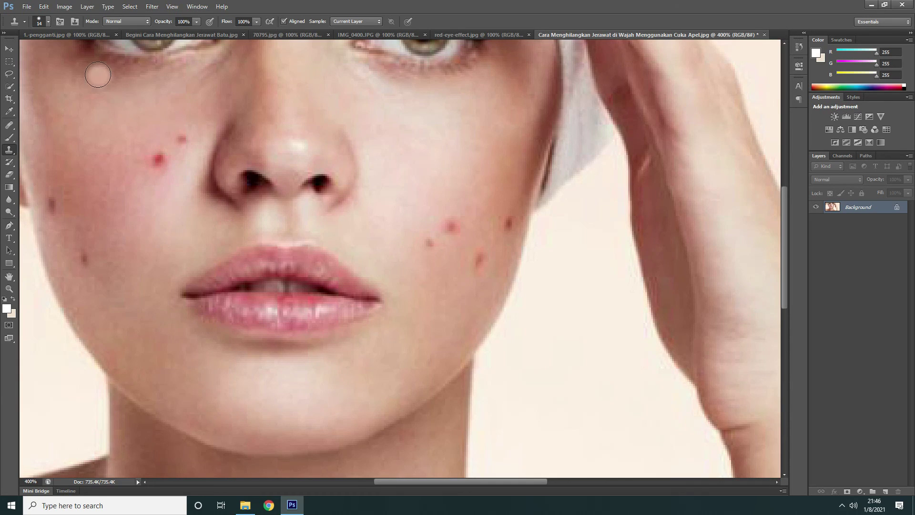
{"action": "left_click", "coordinate": [159, 160]}
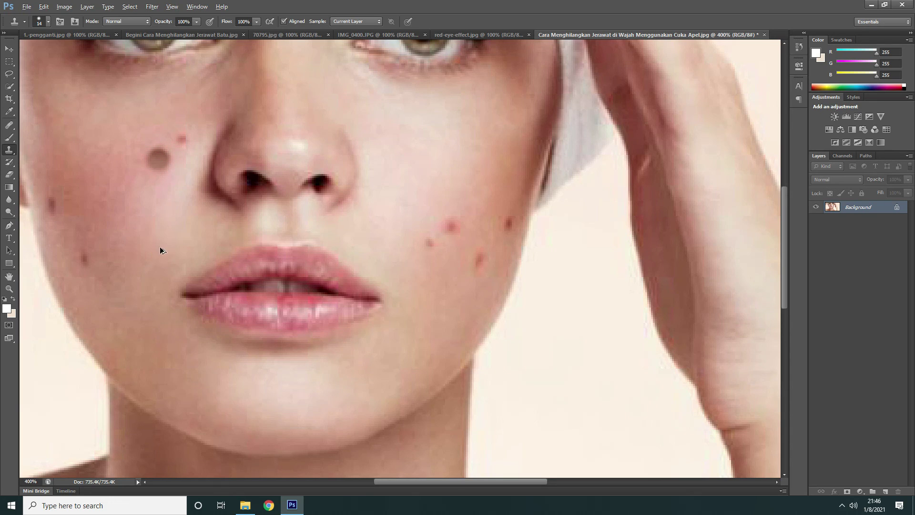
{"action": "key", "text": "ctrl+z"}
Remove the large red cheek spot with the Healing Brush, using skin sampled from under the eye
{"action": "left_click", "coordinate": [10, 127]}
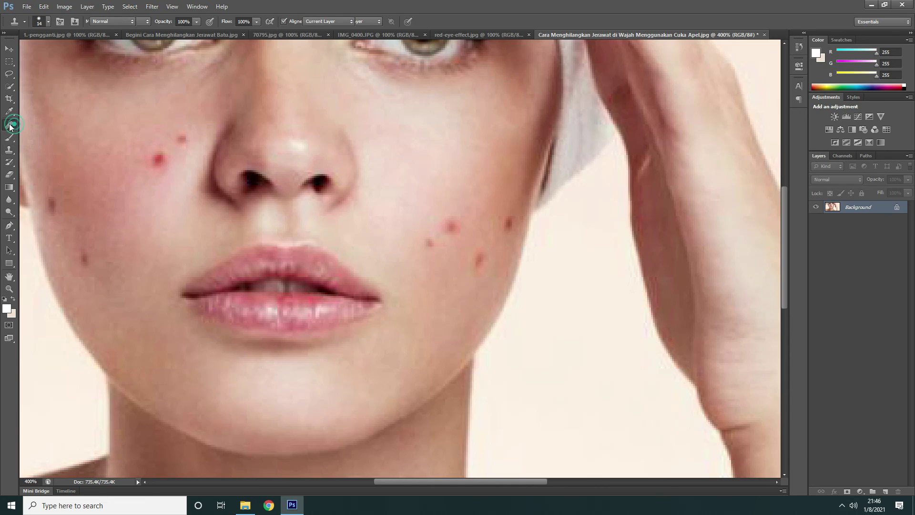
{"action": "left_click", "coordinate": [43, 133]}
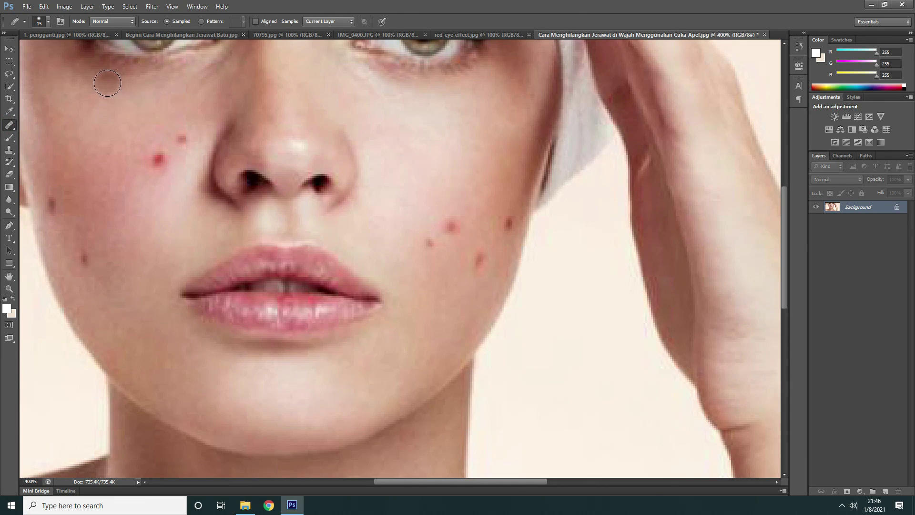
{"action": "left_click", "coordinate": [109, 83], "text": "alt"}
{"action": "left_click", "coordinate": [155, 156]}
{"action": "left_click", "coordinate": [160, 161]}
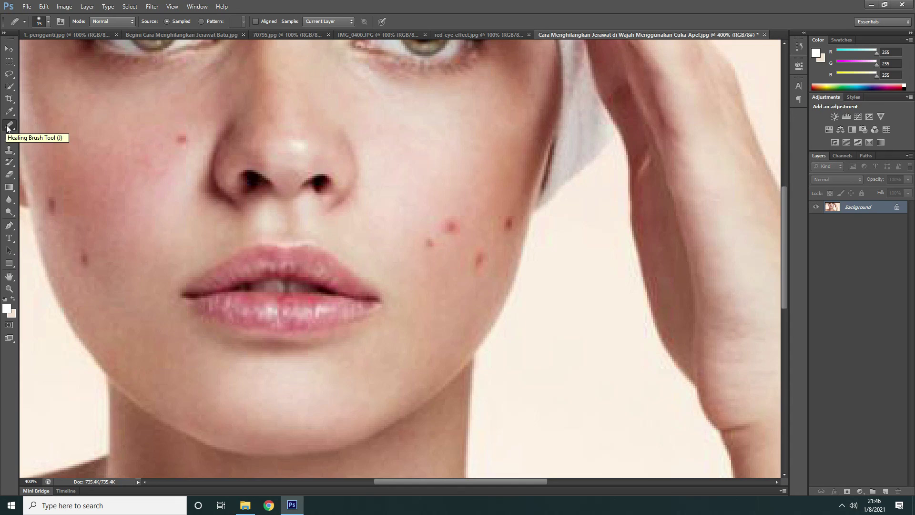
Compare the blending modes offered by the Healing Brush and the Clone Stamp, keeping both on Normal
{"action": "left_click", "coordinate": [107, 21]}
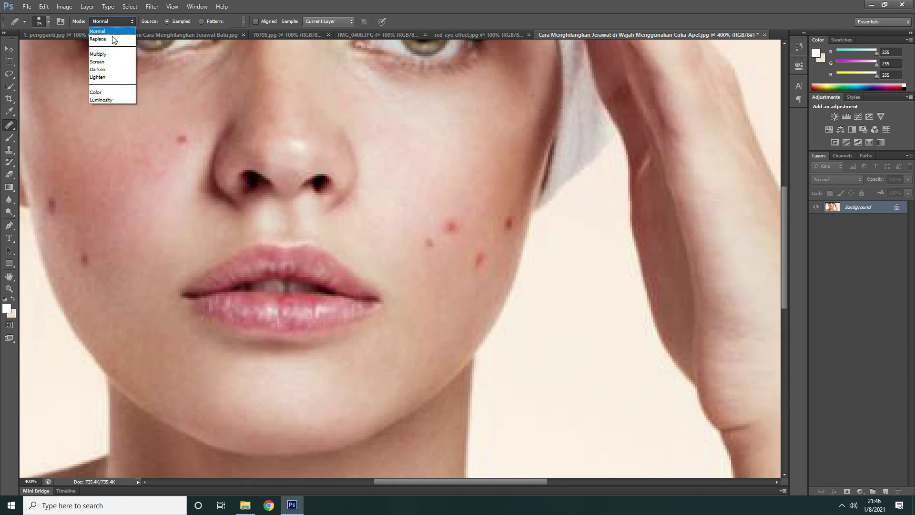
{"action": "left_click", "coordinate": [116, 32]}
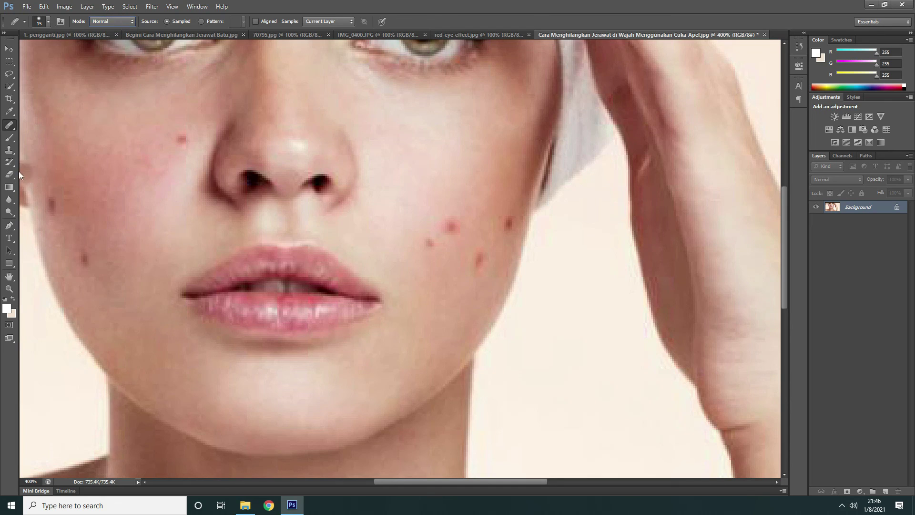
{"action": "left_click", "coordinate": [8, 152]}
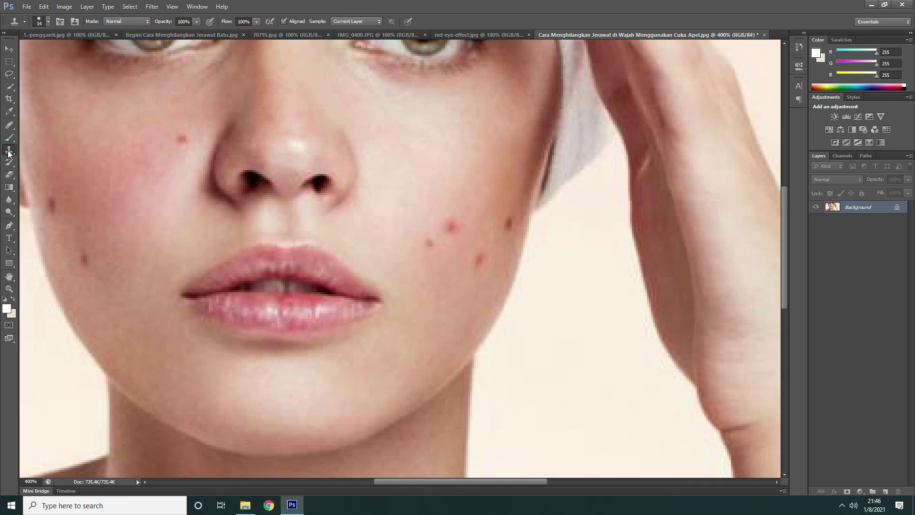
{"action": "left_click", "coordinate": [8, 152]}
{"action": "left_click", "coordinate": [31, 149]}
{"action": "left_click", "coordinate": [136, 23]}
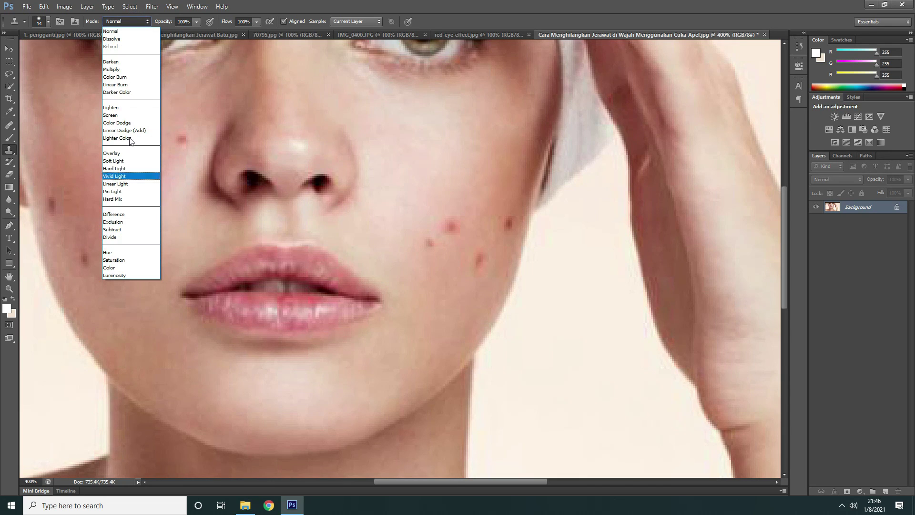
{"action": "left_click", "coordinate": [138, 21]}
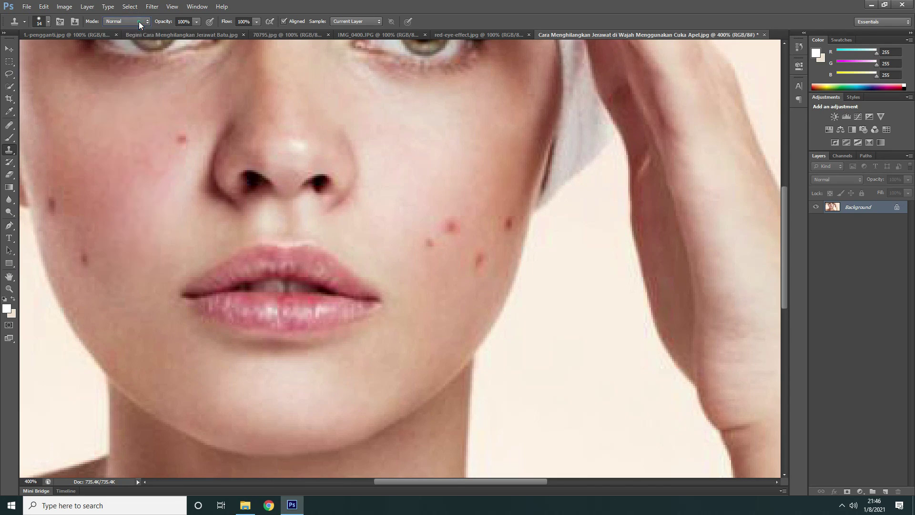
{"action": "left_click", "coordinate": [10, 126]}
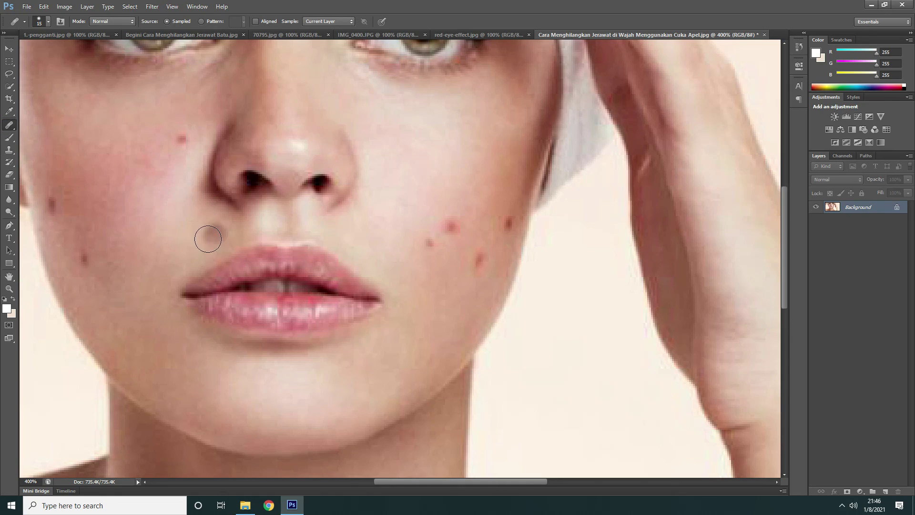
Cover the small red spot beside the nose with the Clone Stamp, using clean skin sampled just above it
{"action": "left_click", "coordinate": [10, 150]}
{"action": "right_click", "coordinate": [8, 151]}
{"action": "left_click", "coordinate": [31, 153]}
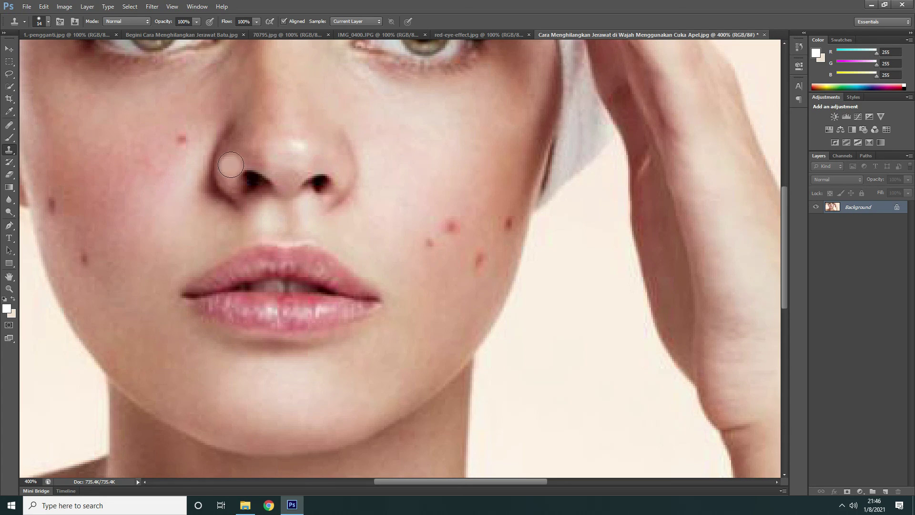
{"action": "left_click", "coordinate": [187, 117], "text": "alt"}
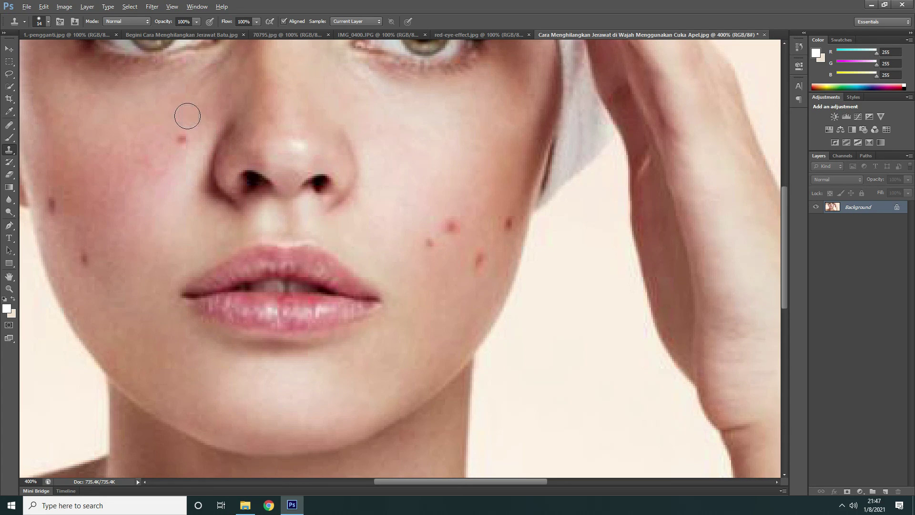
{"action": "left_click", "coordinate": [181, 138]}
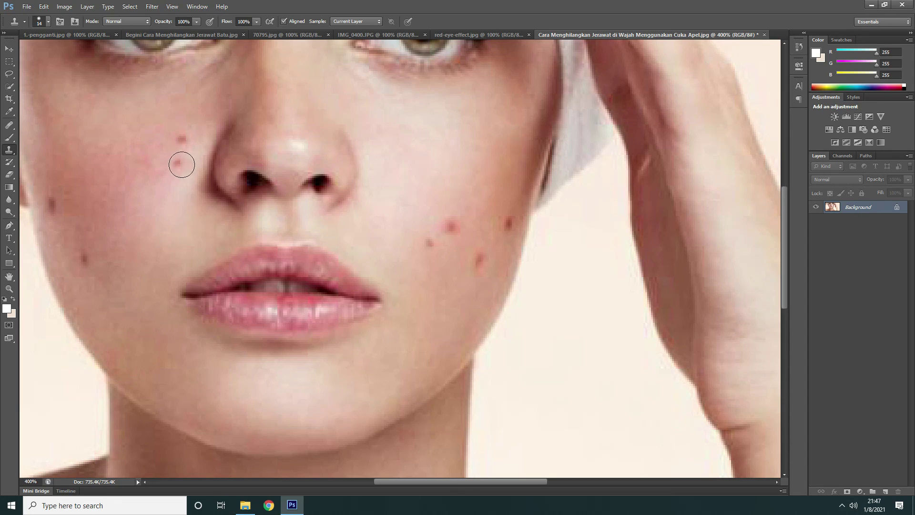
{"action": "left_click", "coordinate": [180, 159]}
{"action": "left_click", "coordinate": [180, 145]}
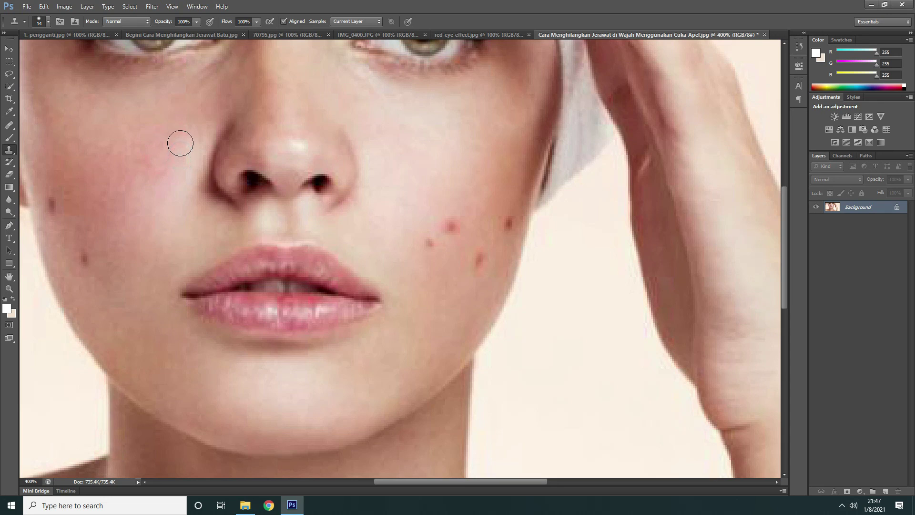
Reduce the Clone Stamp brush to 13 px and cover the two red spots nearest the mouth on the other cheek
{"action": "right_click", "coordinate": [427, 197], "text": "alt"}
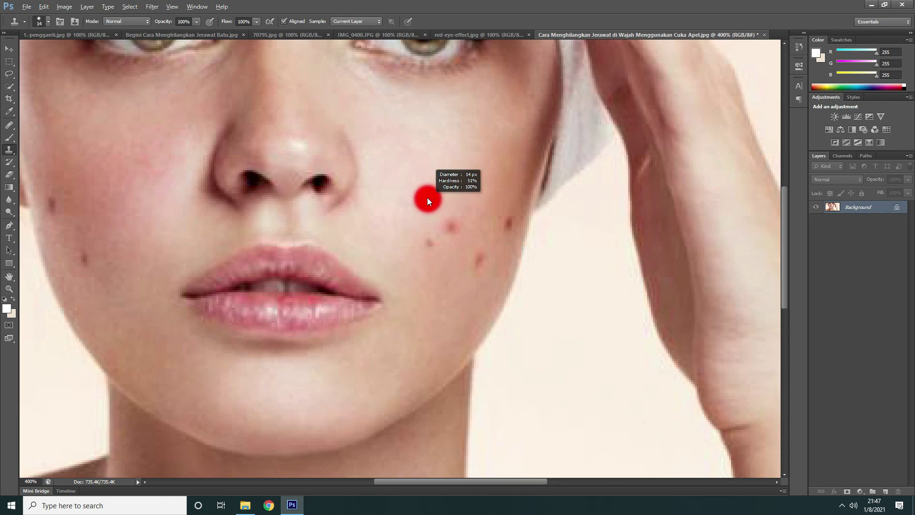
{"action": "left_click", "coordinate": [464, 207], "text": "alt"}
{"action": "left_click", "coordinate": [450, 226]}
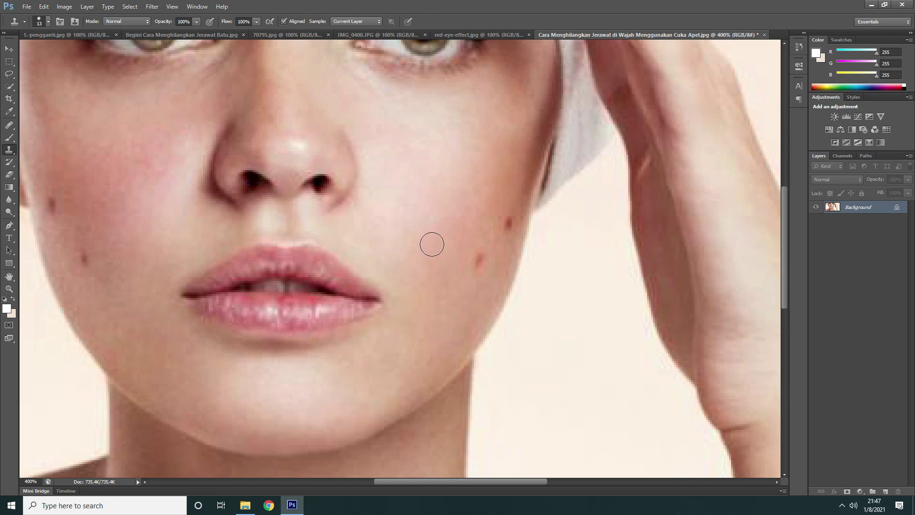
{"action": "left_click", "coordinate": [430, 243]}
Heal the dark red spot at the outer edge of that cheek with the Healing Brush, sampling skin just above it
{"action": "left_click", "coordinate": [9, 125]}
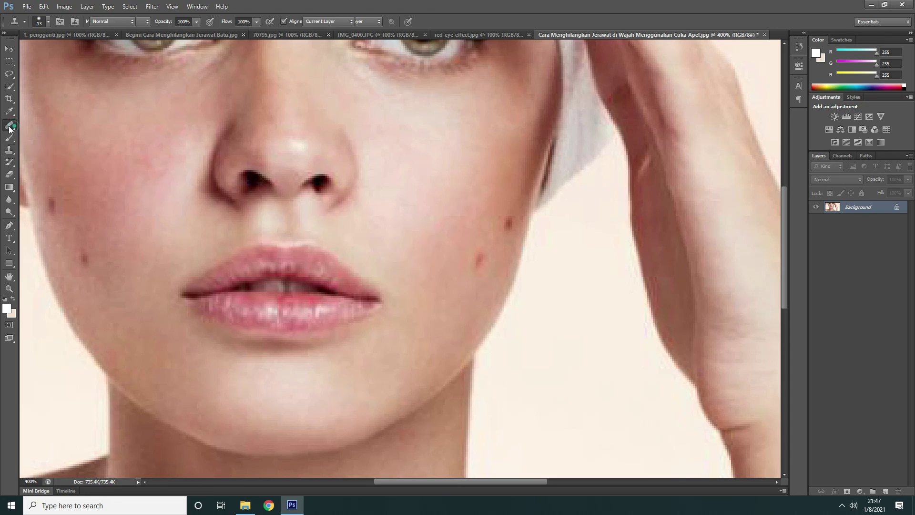
{"action": "left_click", "coordinate": [504, 194], "text": "alt"}
{"action": "left_click", "coordinate": [509, 219]}
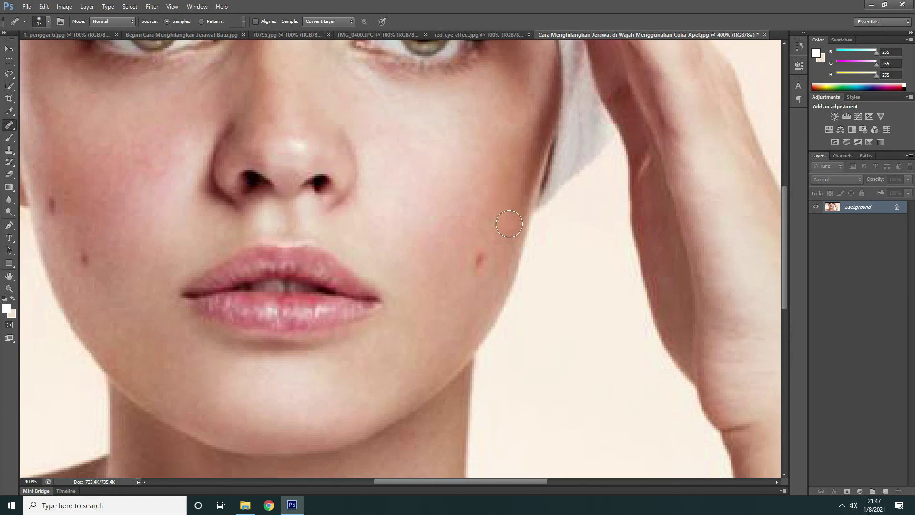
Undo the last heal, resample skin higher on the same cheek, and heal its outer edge and the red spot below
{"action": "key", "text": "ctrl+z"}
{"action": "left_click", "coordinate": [501, 189], "text": "alt"}
{"action": "left_click", "coordinate": [507, 218]}
{"action": "left_click", "coordinate": [481, 260]}
{"action": "left_click", "coordinate": [509, 225]}
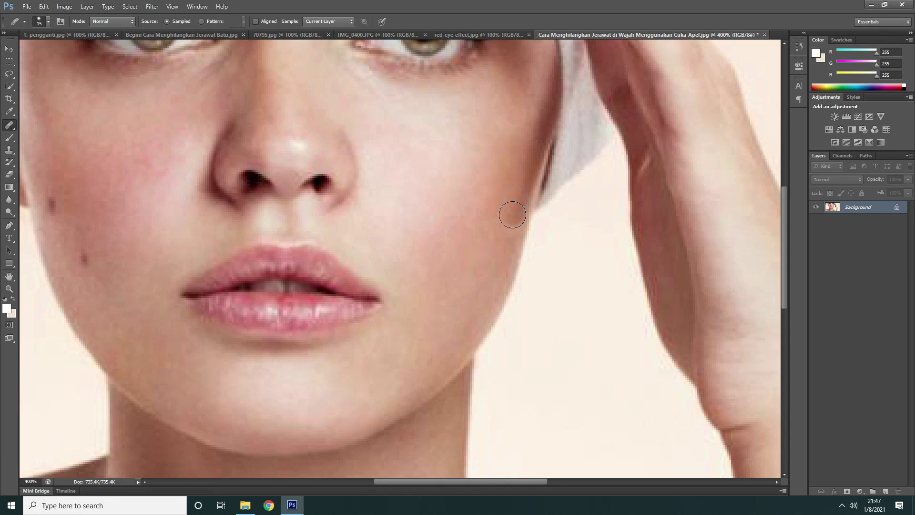
{"action": "left_click", "coordinate": [512, 224]}
Heal the two remaining dark spots on the opposite cheek with the Healing Brush
{"action": "left_click", "coordinate": [53, 204]}
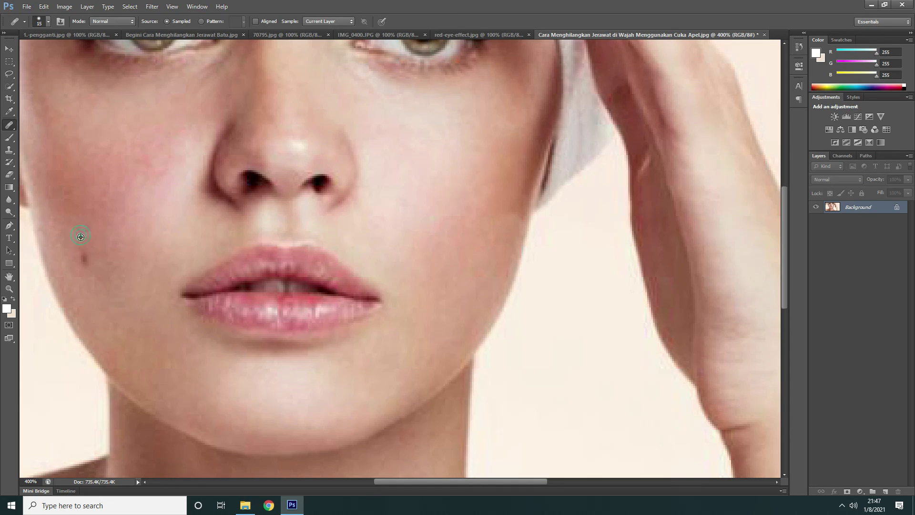
{"action": "left_click_drag", "start_coordinate": [81, 237], "coordinate": [81, 255]}
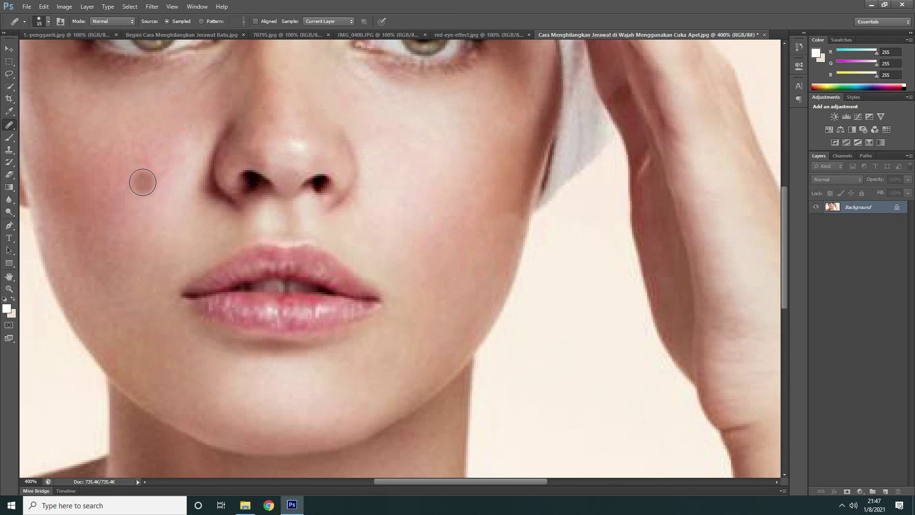
Review the whole retouched portrait at 100% and the list of healing tools, leaving the Move tool active
{"action": "left_click", "coordinate": [9, 50]}
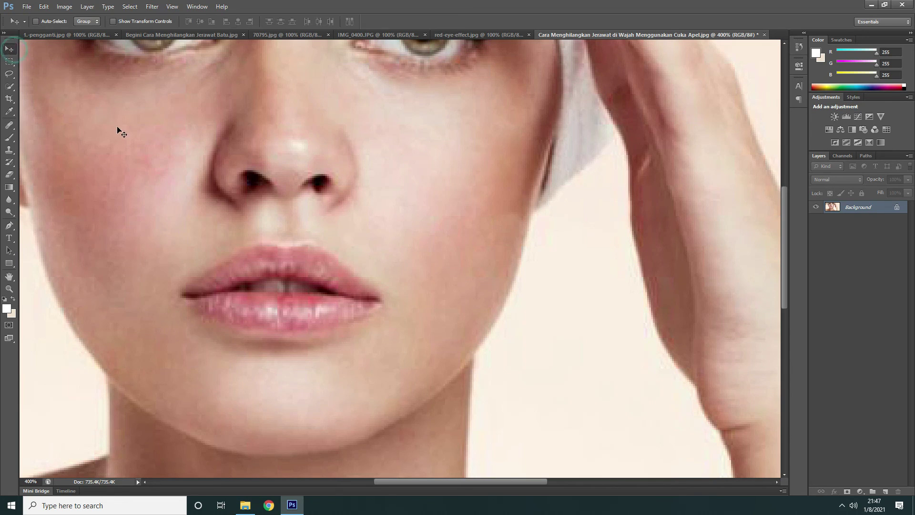
{"action": "scroll", "coordinate": [128, 140], "scroll_direction": "down", "scroll_amount": 6}
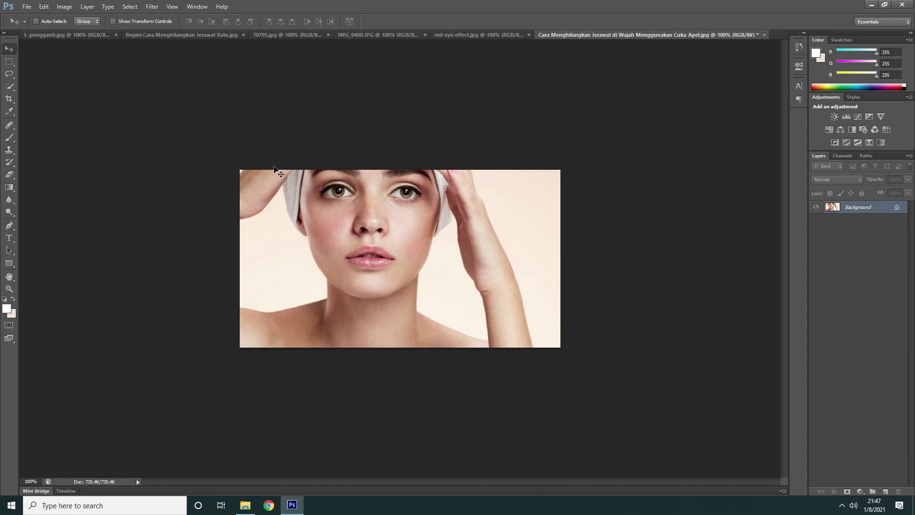
{"action": "left_click", "coordinate": [9, 125]}
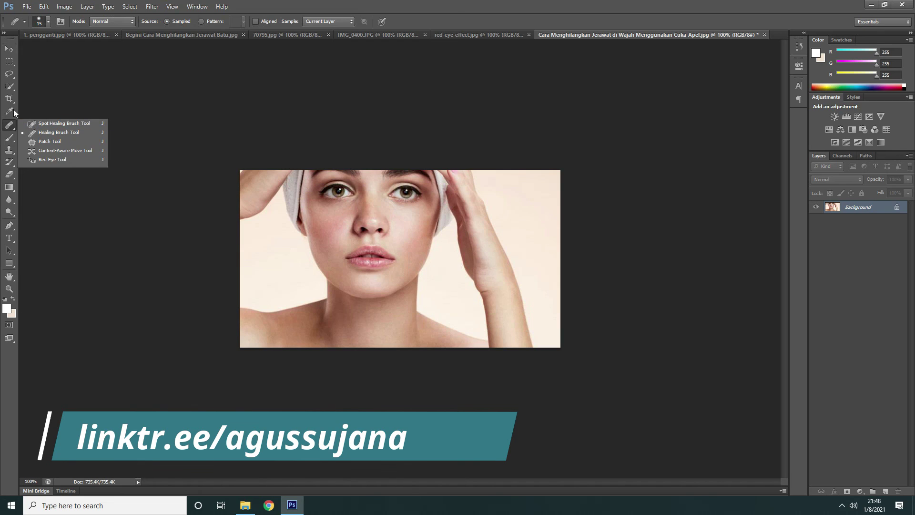
{"action": "left_click", "coordinate": [9, 48]}
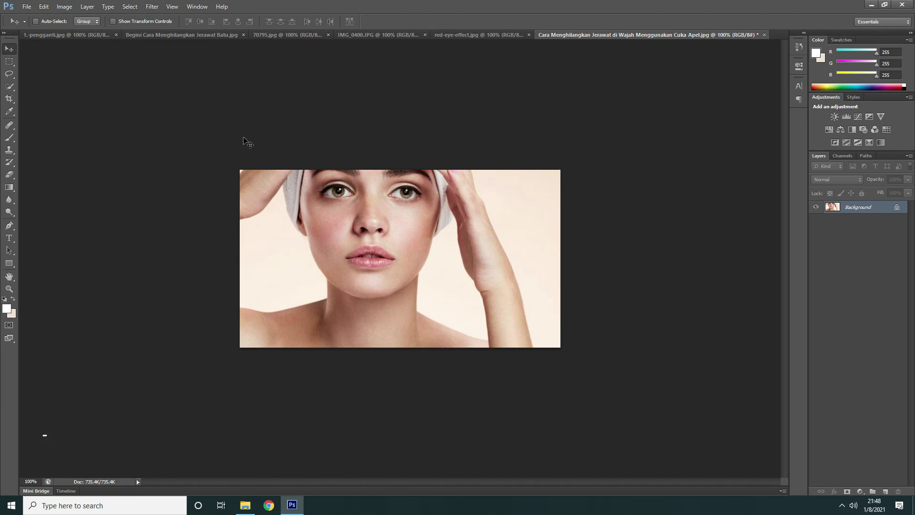